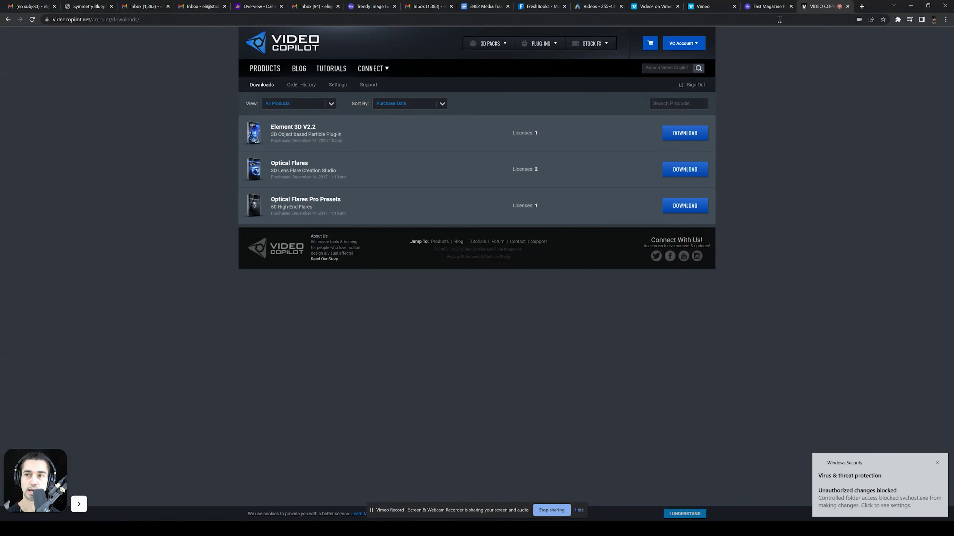
# Mute and play the Fast Magazine Promo preview on Motion Array, replaying it from the start.
pyautogui.click(766, 6)
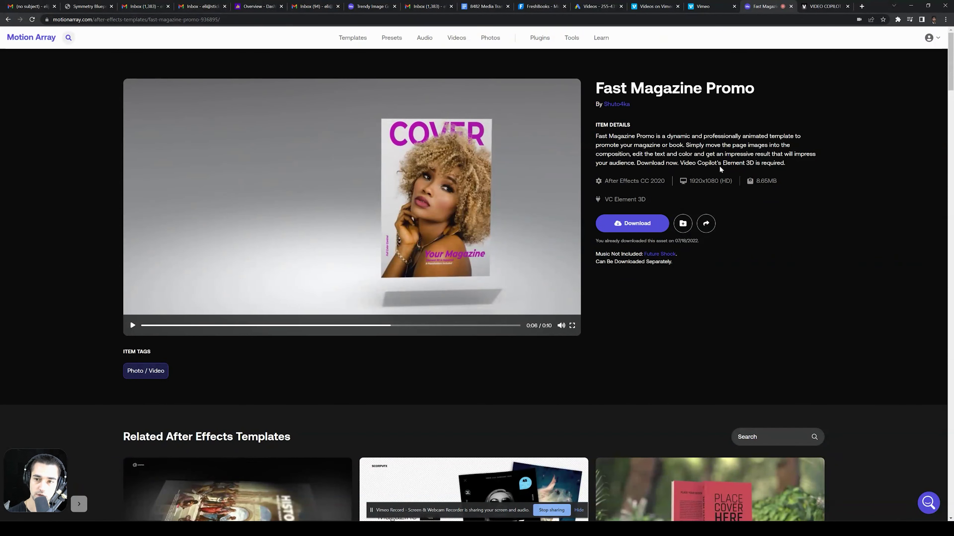
pyautogui.moveTo(563, 331)
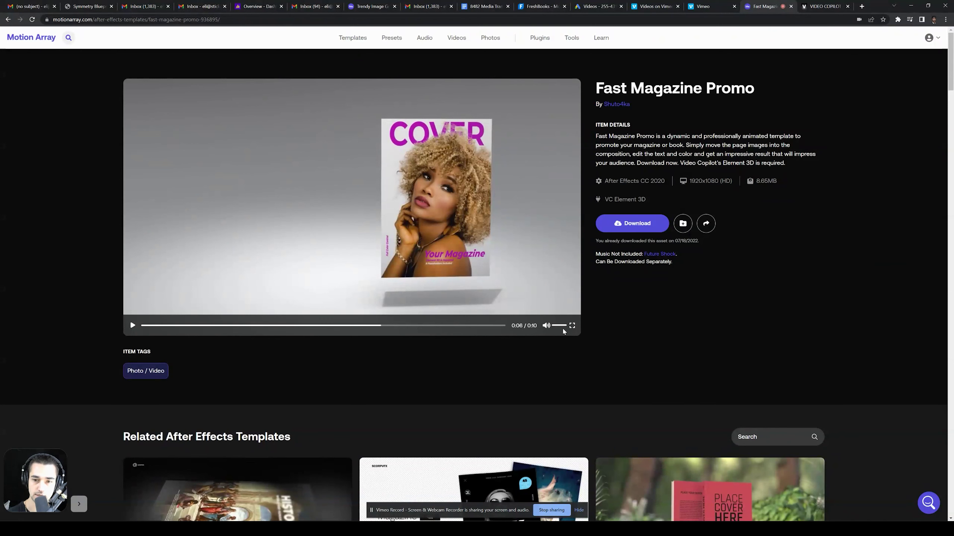
pyautogui.click(547, 327)
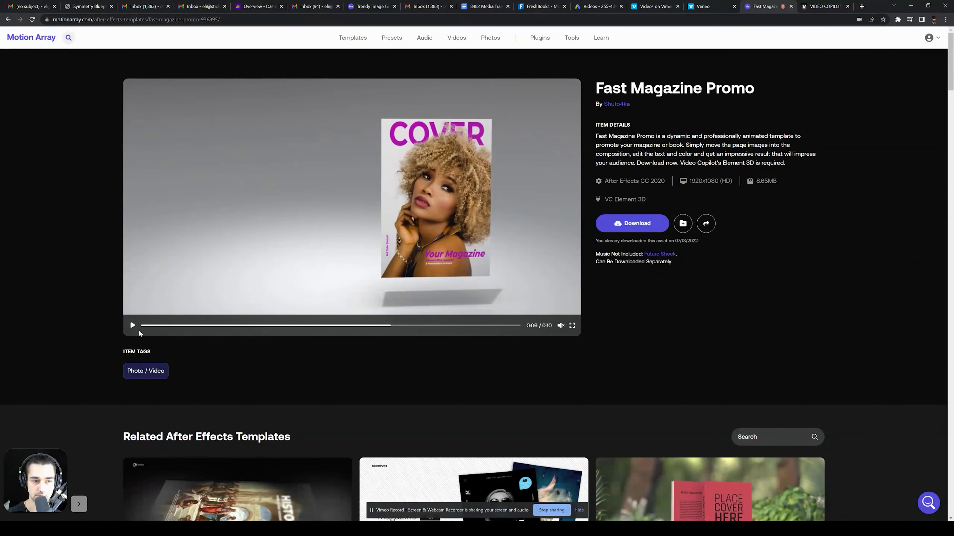
pyautogui.click(133, 326)
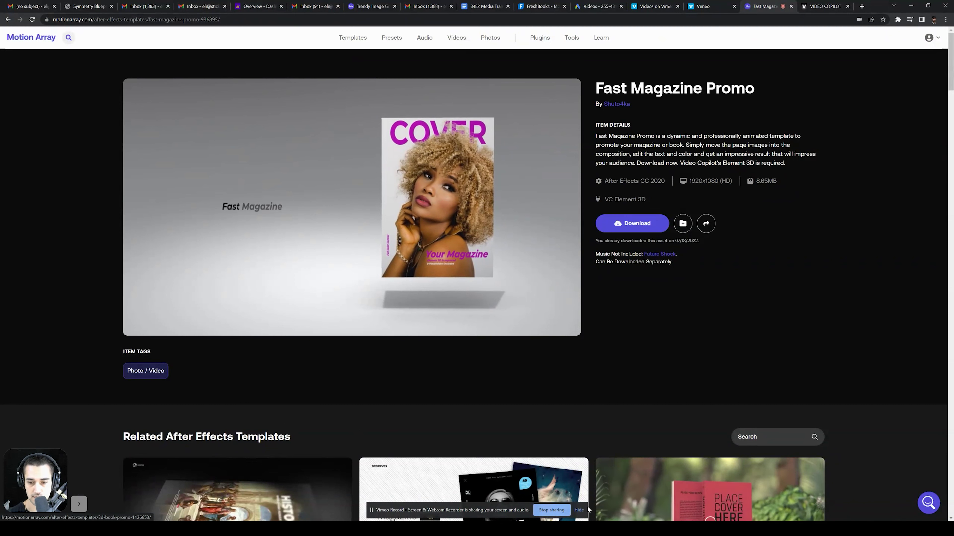
pyautogui.click(580, 511)
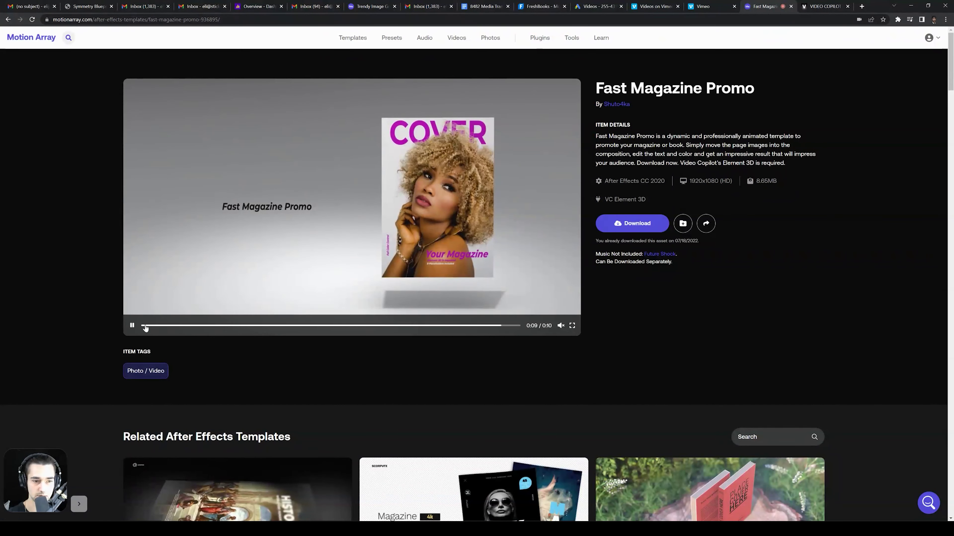
pyautogui.click(142, 326)
pyautogui.click(132, 327)
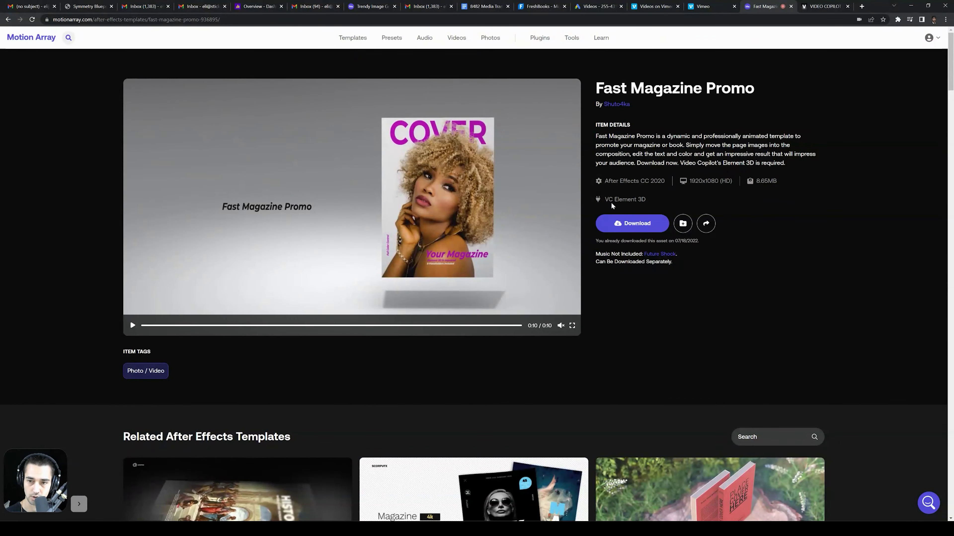
# Download the Windows Element 3D V2.2.3 full installer from the Video Copilot account page into the MAPS 15 folder.
pyautogui.click(824, 6)
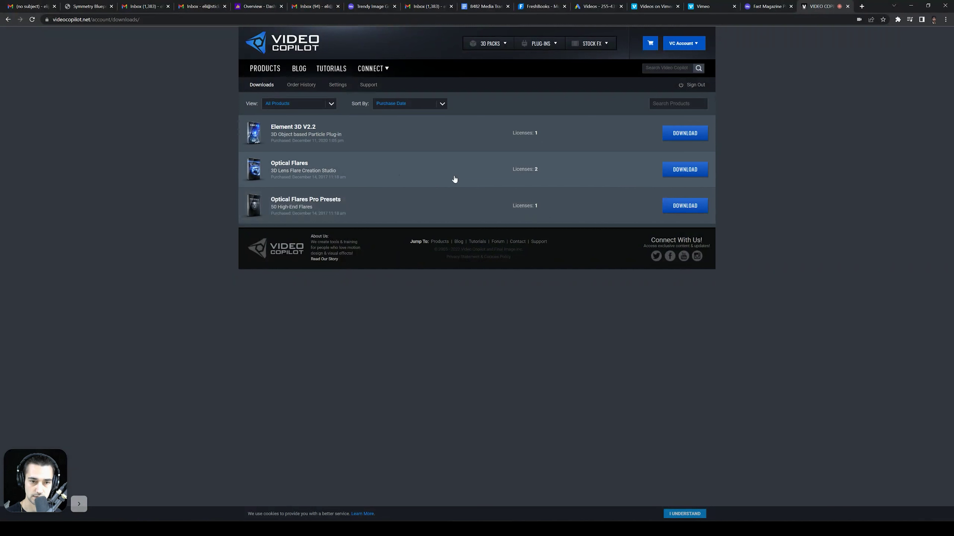
pyautogui.click(689, 138)
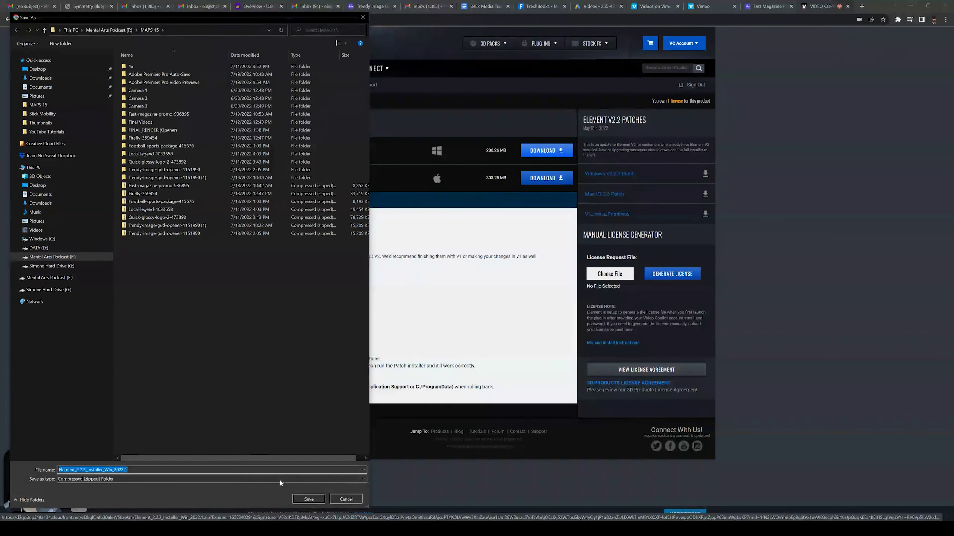
pyautogui.click(309, 500)
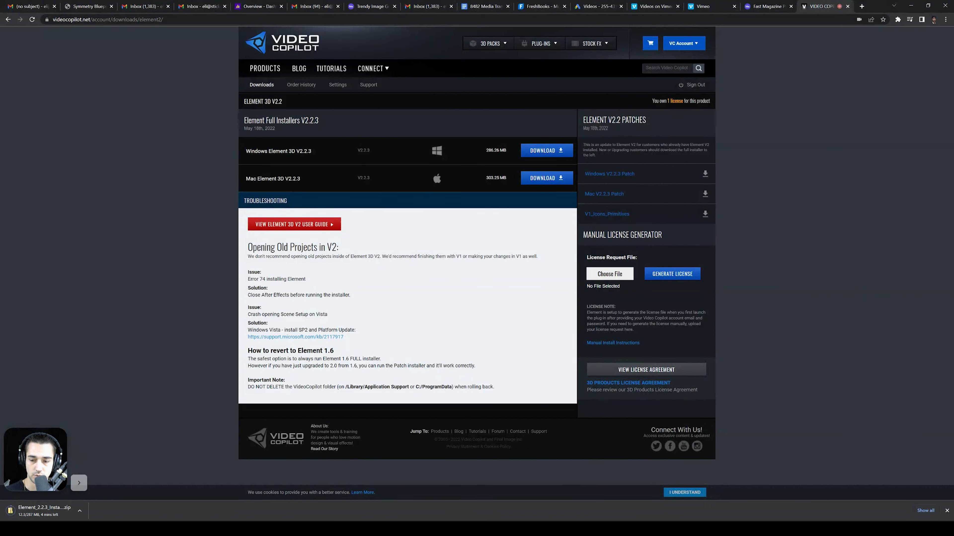
# Switch to After Effects and close it without saving the changes to the Fast Magazine Promo project.
pyautogui.click(662, 499)
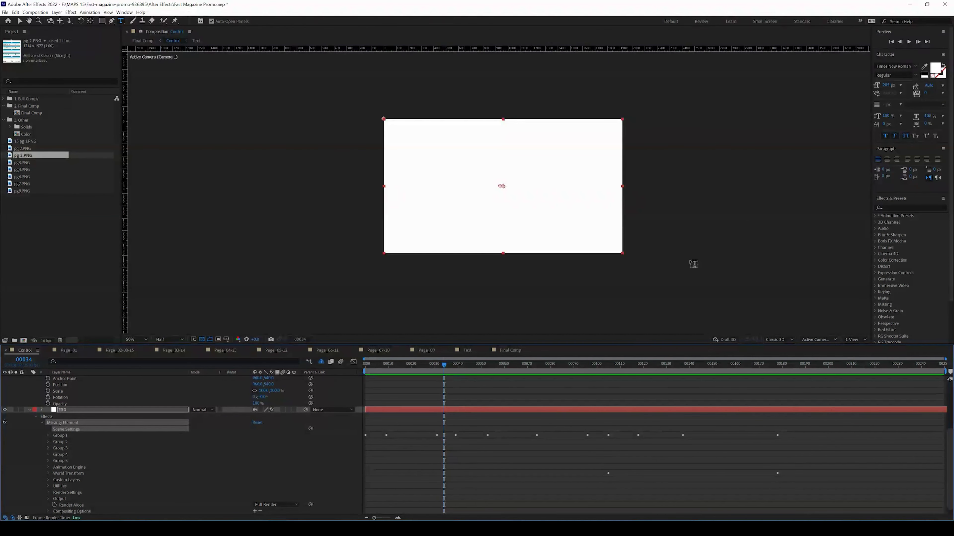
pyautogui.click(945, 5)
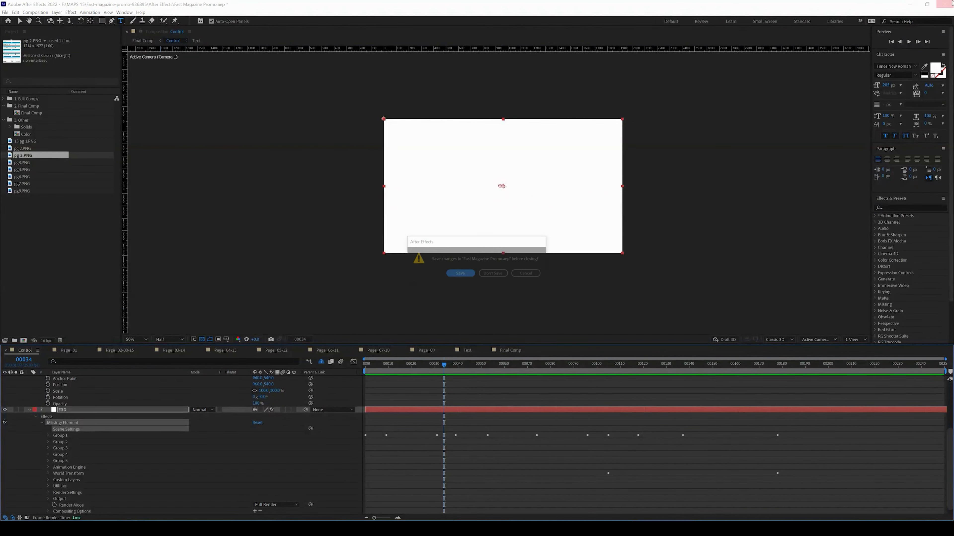
pyautogui.click(492, 274)
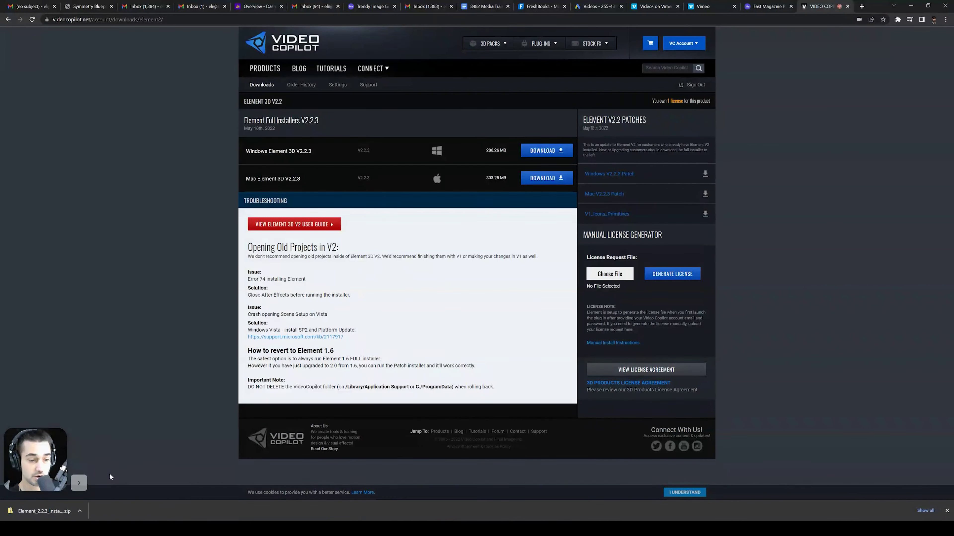
# Locate the downloaded Element_2.2.3_Installer_Win_2022.1 archive in its folder and extract all its contents there.
pyautogui.click(79, 512)
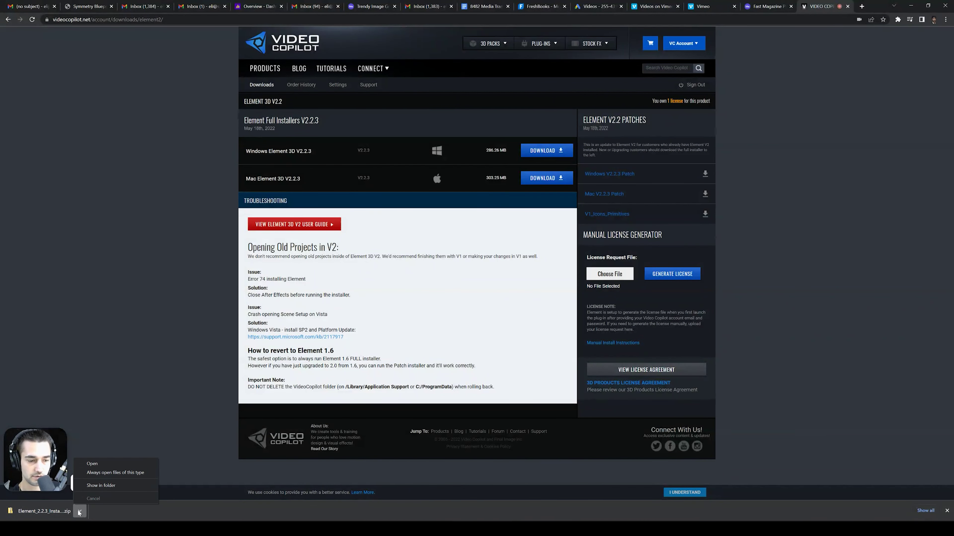
pyautogui.click(95, 487)
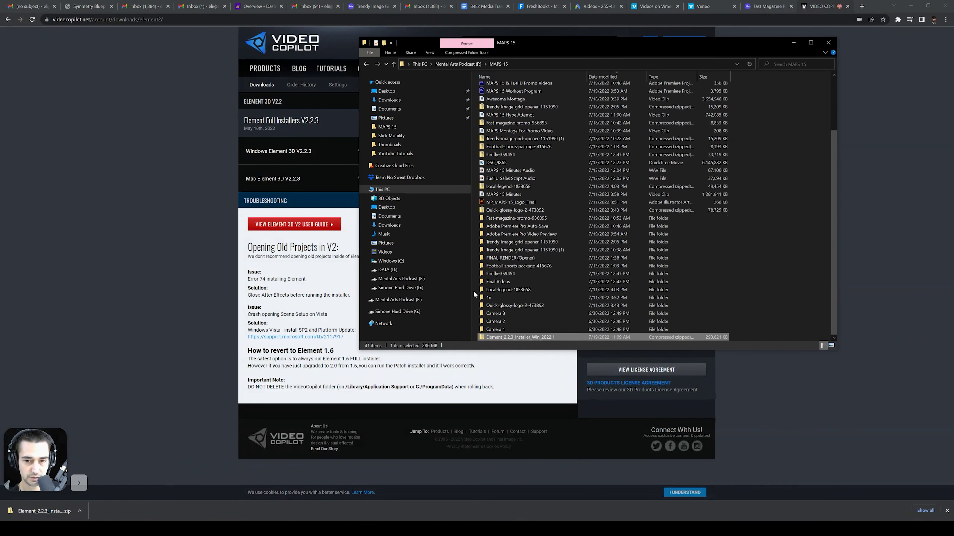
pyautogui.doubleClick(517, 337)
pyautogui.click(494, 272)
pyautogui.rightClick(504, 337)
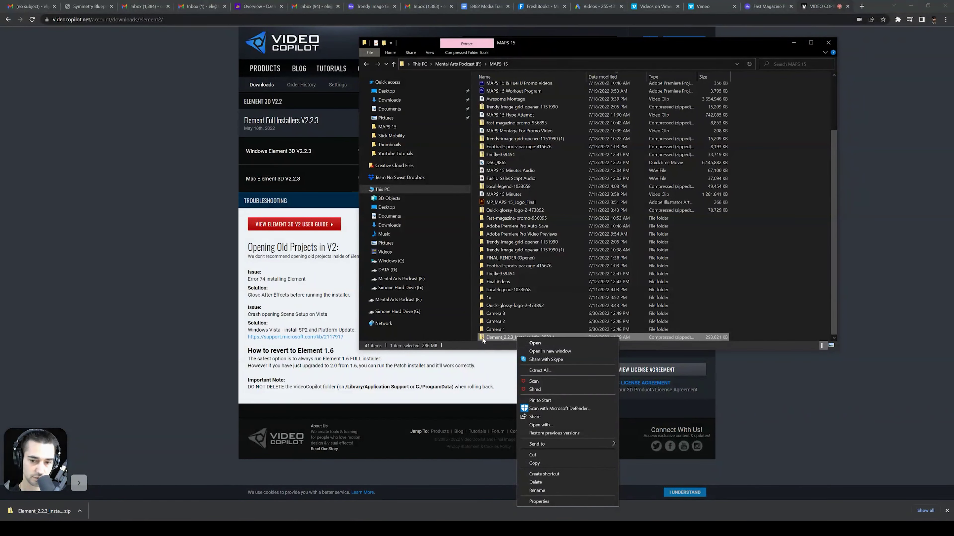
pyautogui.click(549, 370)
pyautogui.click(531, 342)
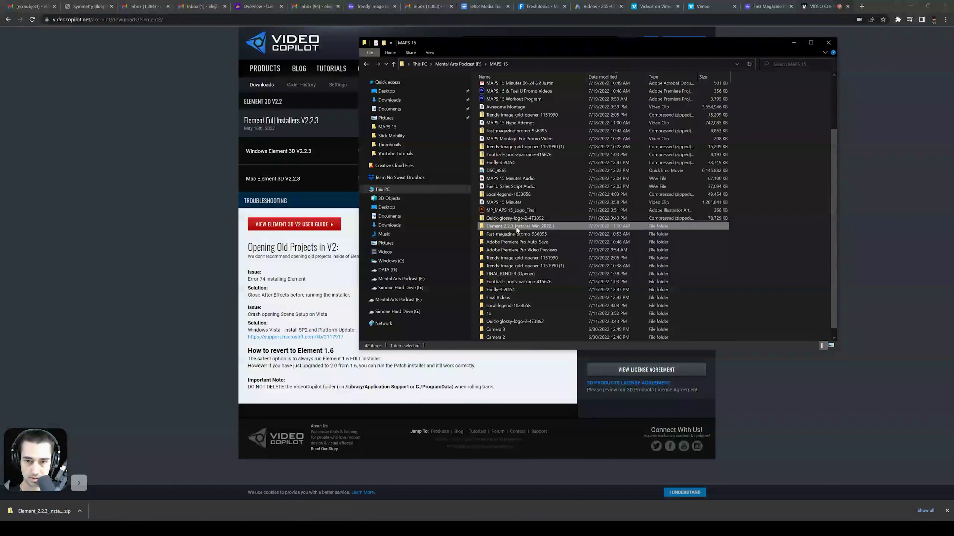
# Run the extracted Element installer, installing the plug-in for After Effects 2022 and 2020 with its assets in User Documents.
pyautogui.click(516, 89)
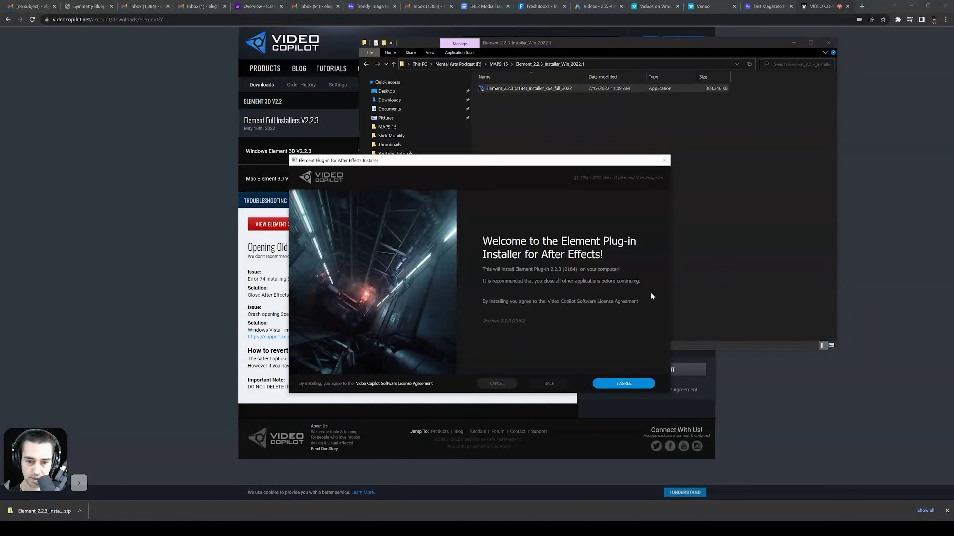
pyautogui.click(623, 384)
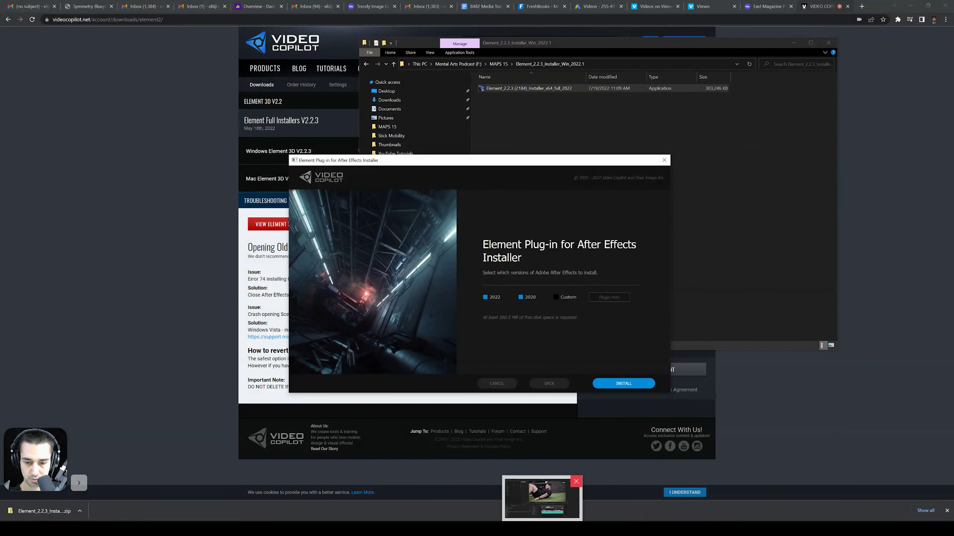
pyautogui.click(617, 384)
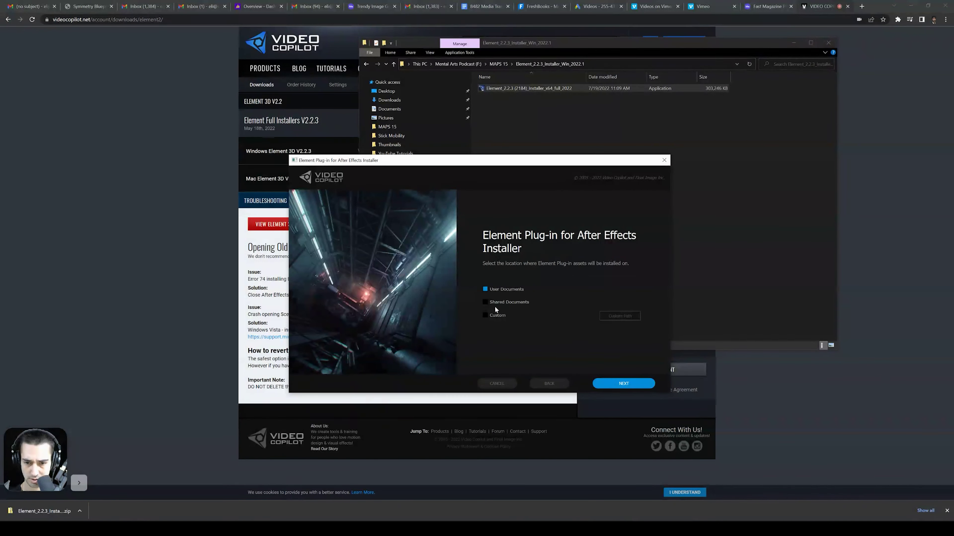
pyautogui.click(616, 382)
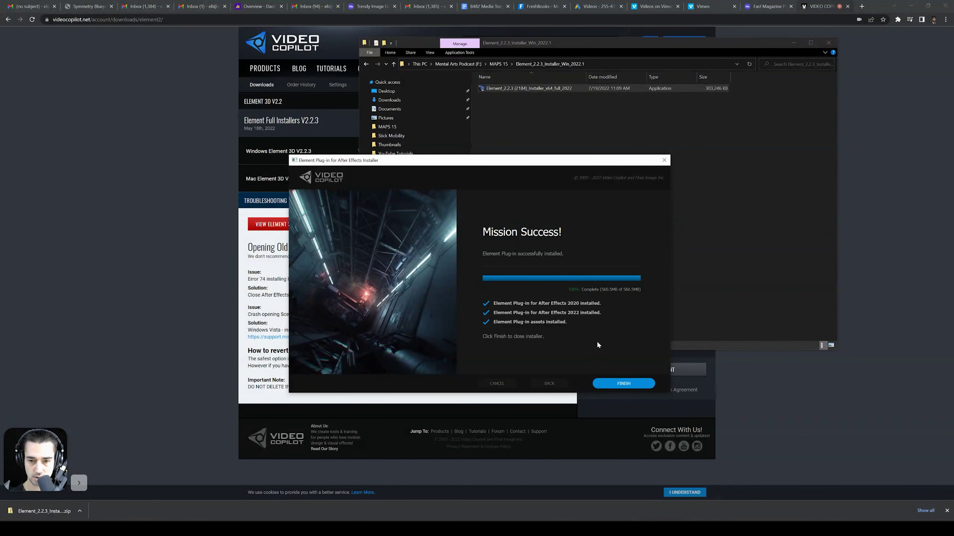
pyautogui.click(623, 383)
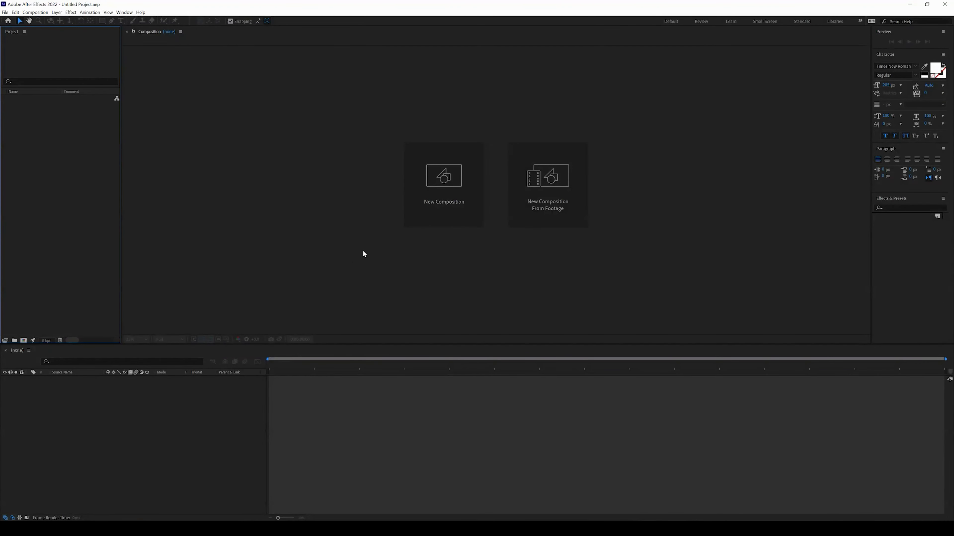
# In After Effects, create an HDTV 1080 29.97 composition named Generate Key and add a composition-sized solid with the default settings.
pyautogui.click(456, 187)
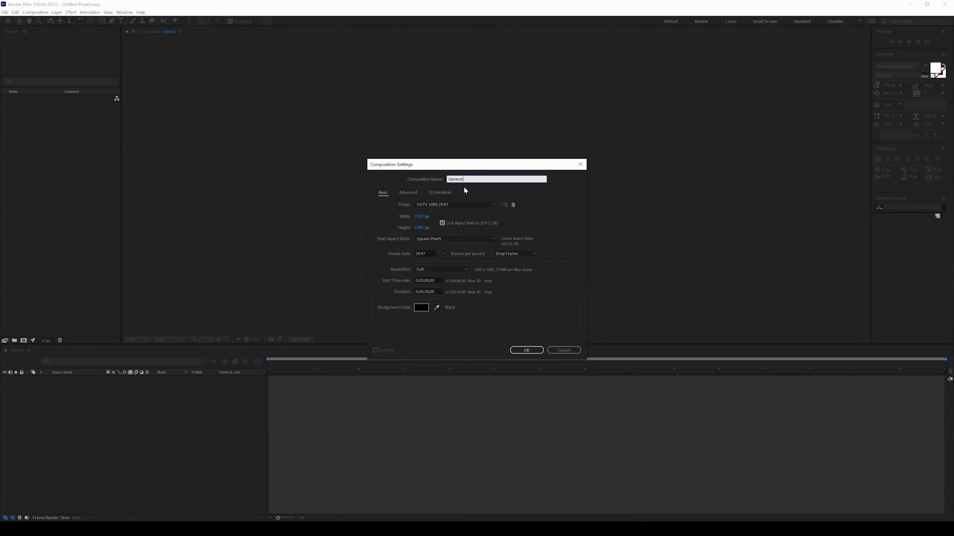
pyautogui.click(529, 351)
pyautogui.rightClick(159, 406)
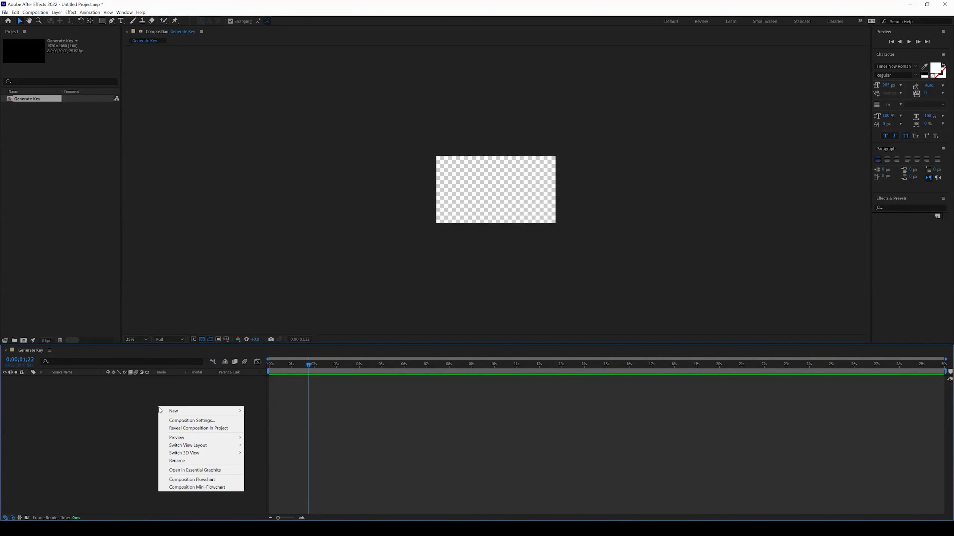
pyautogui.moveTo(199, 414)
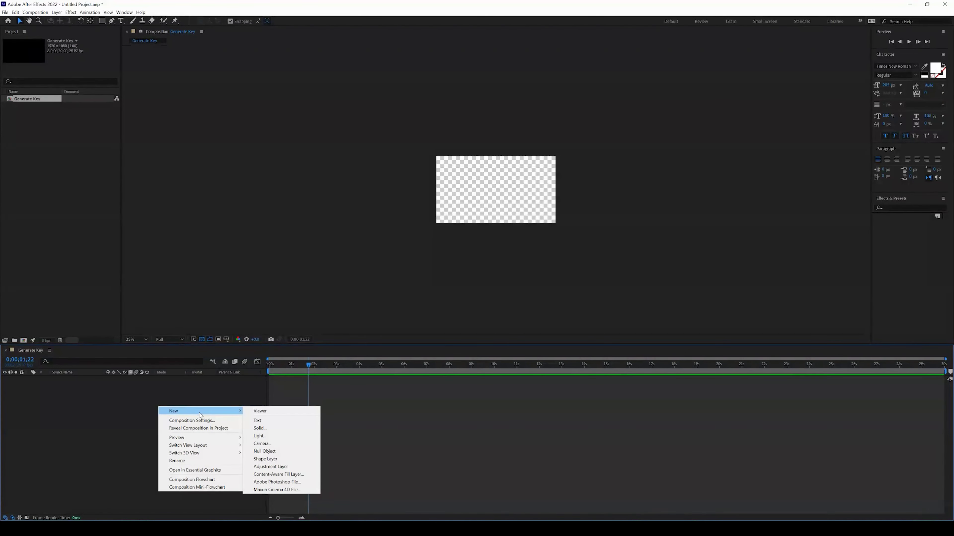
pyautogui.click(260, 428)
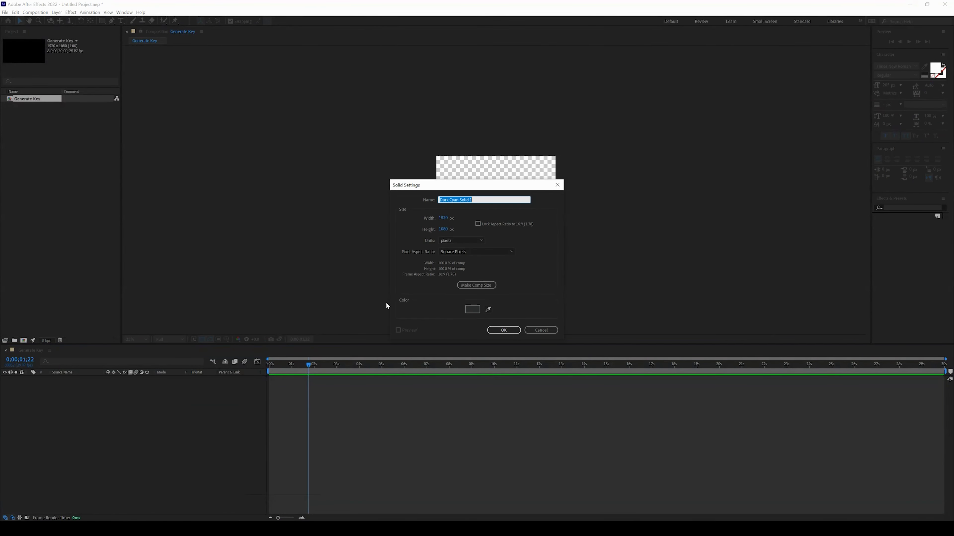
pyautogui.click(505, 330)
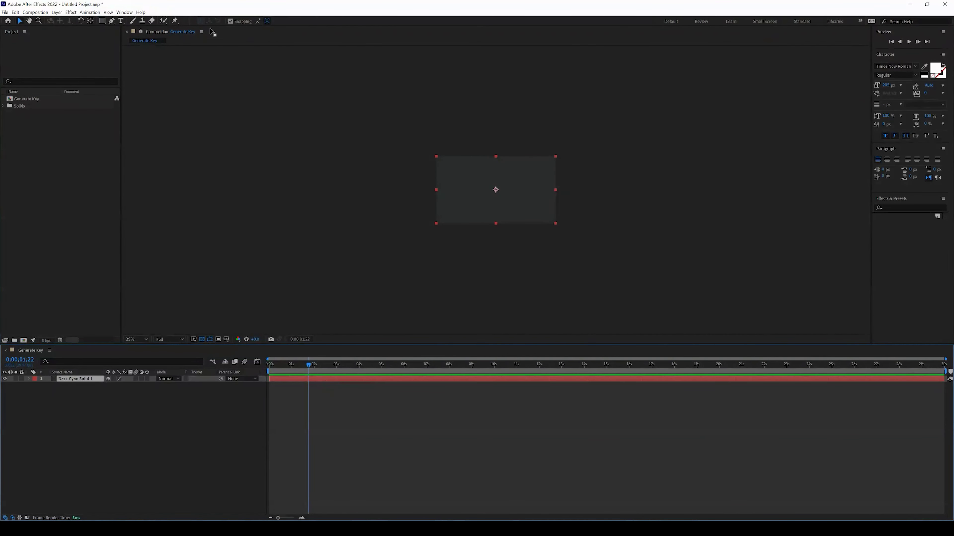
# Search Effects & Presets for "element" and apply the Video Copilot Element effect to the solid layer.
pyautogui.click(124, 12)
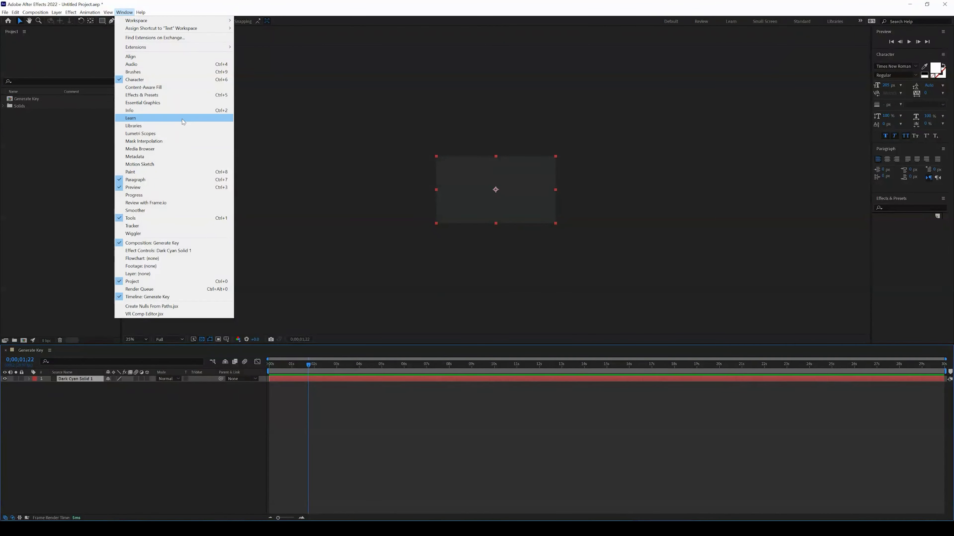
pyautogui.click(147, 96)
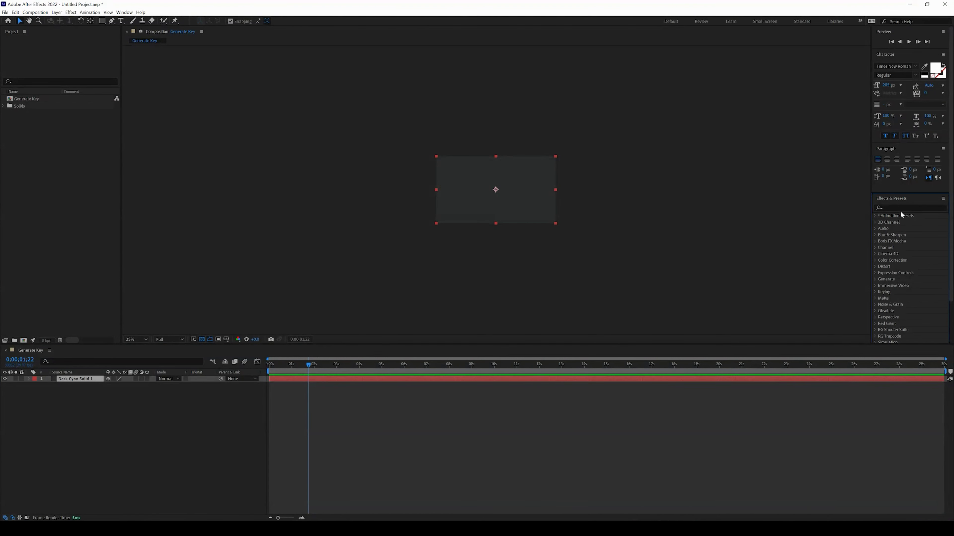
pyautogui.click(900, 208)
pyautogui.write('element')
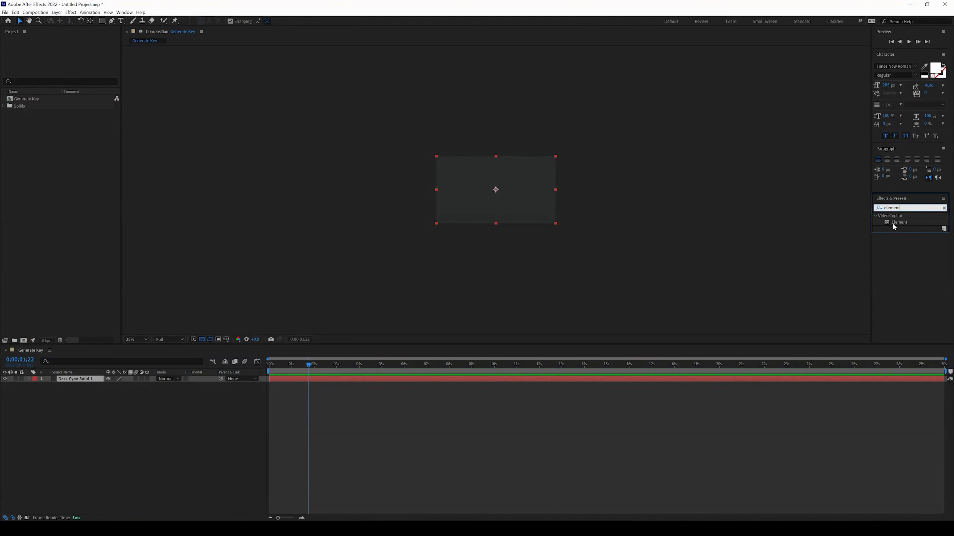
pyautogui.moveTo(900, 221); pyautogui.dragTo(366, 380)
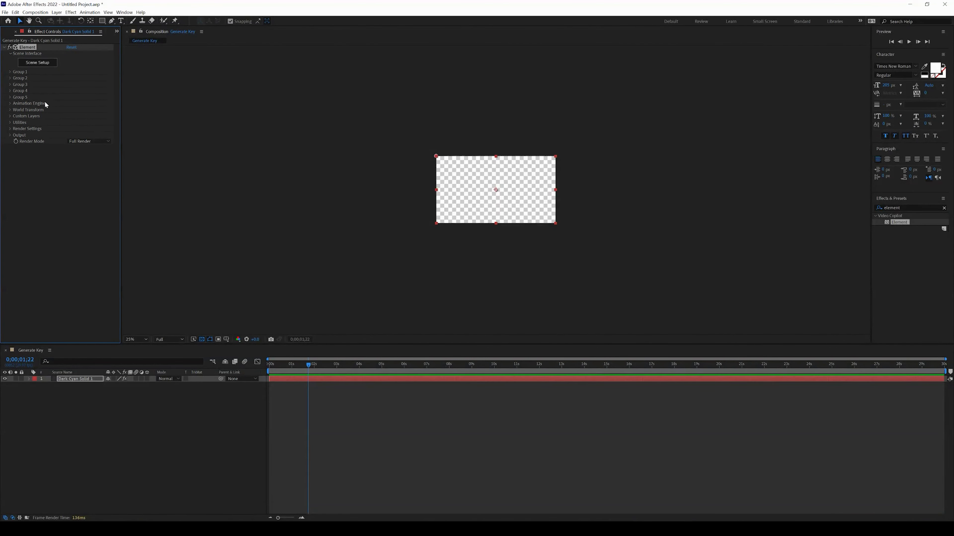
# Open Element's Scene Setup to check that the plug-in loads, enlarge its window slightly and close it.
pyautogui.click(35, 66)
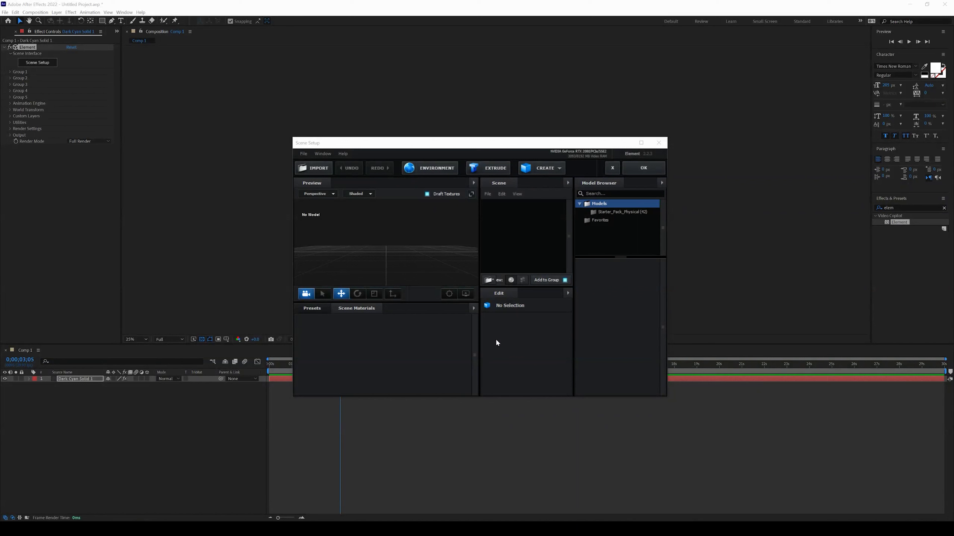
pyautogui.moveTo(462, 397); pyautogui.dragTo(462, 409)
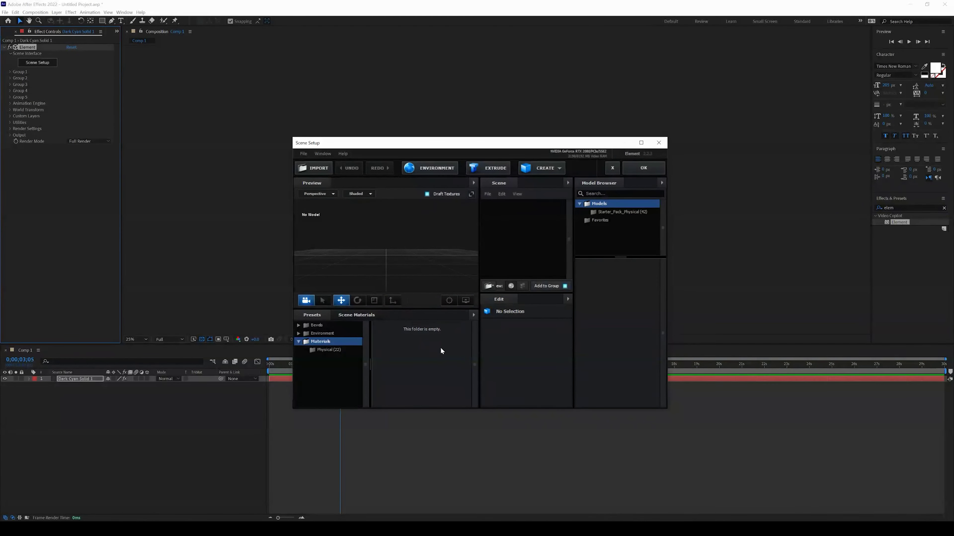
pyautogui.click(658, 145)
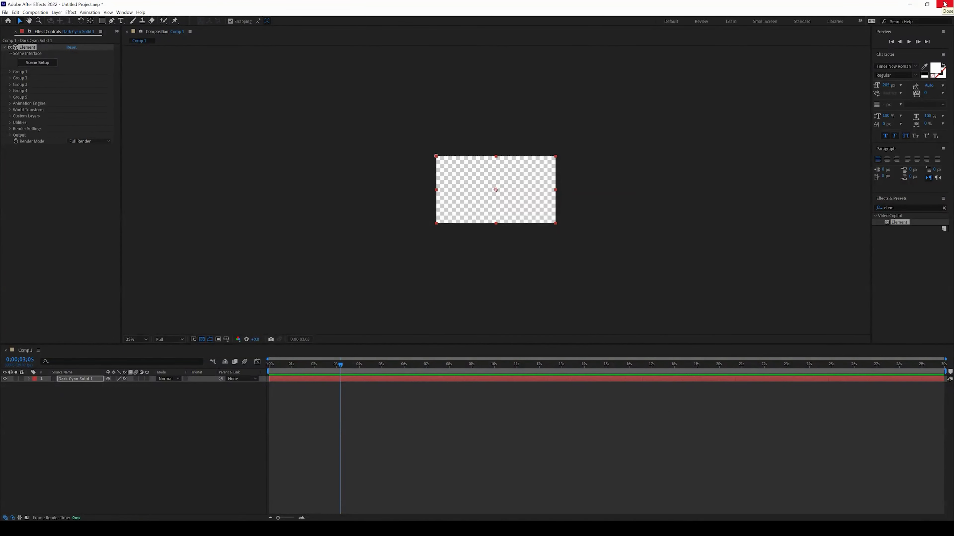
# Apply a second Video Copilot Element effect to the solid and open its Scene Setup to check it, closing it again.
pyautogui.click(74, 14)
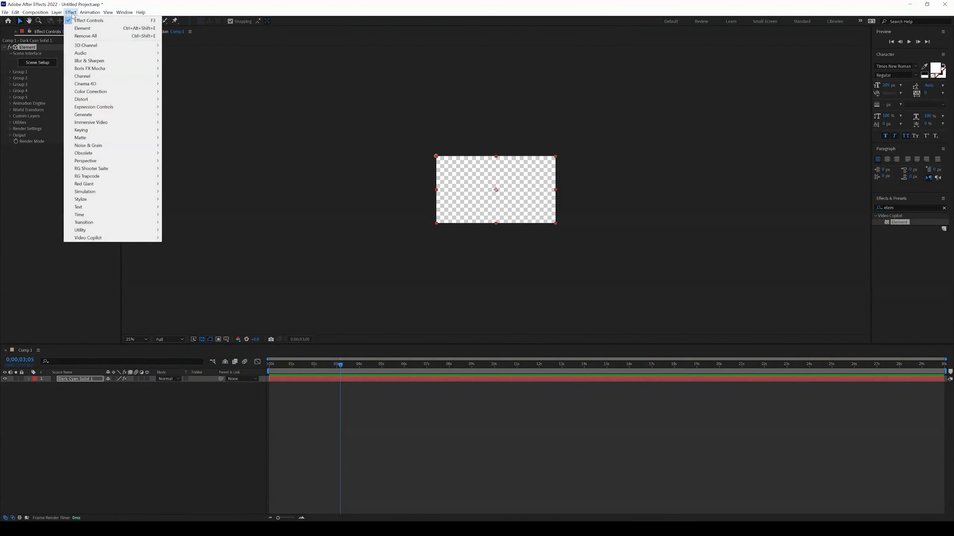
pyautogui.moveTo(124, 239)
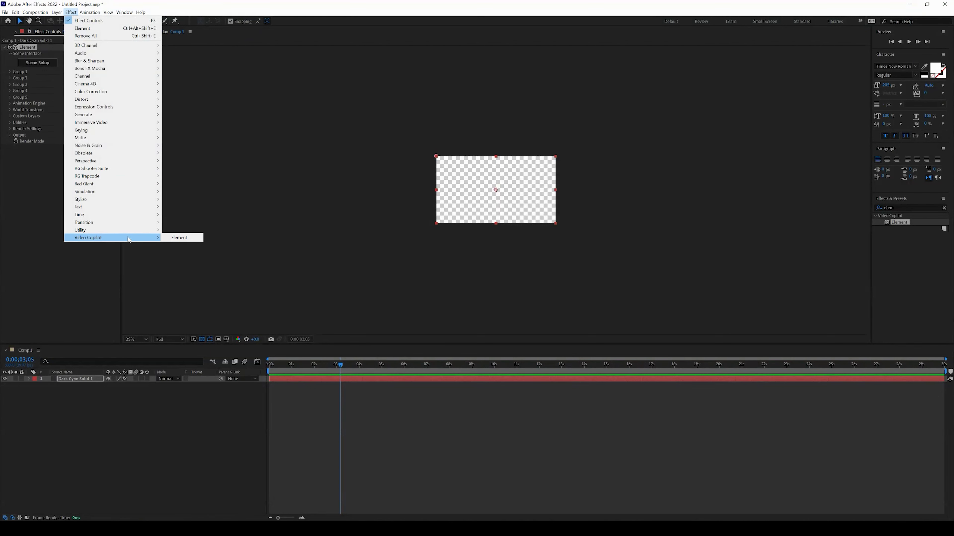
pyautogui.click(182, 238)
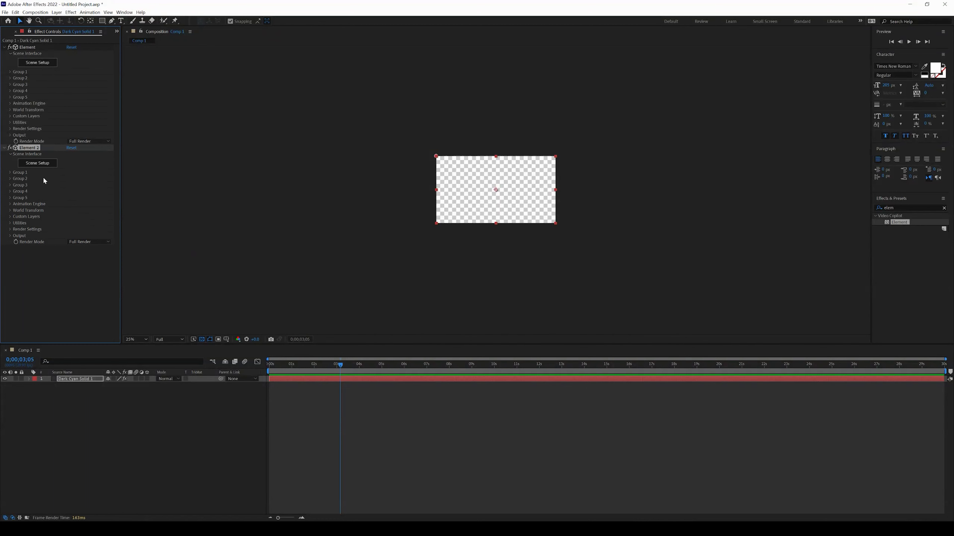
pyautogui.click(32, 164)
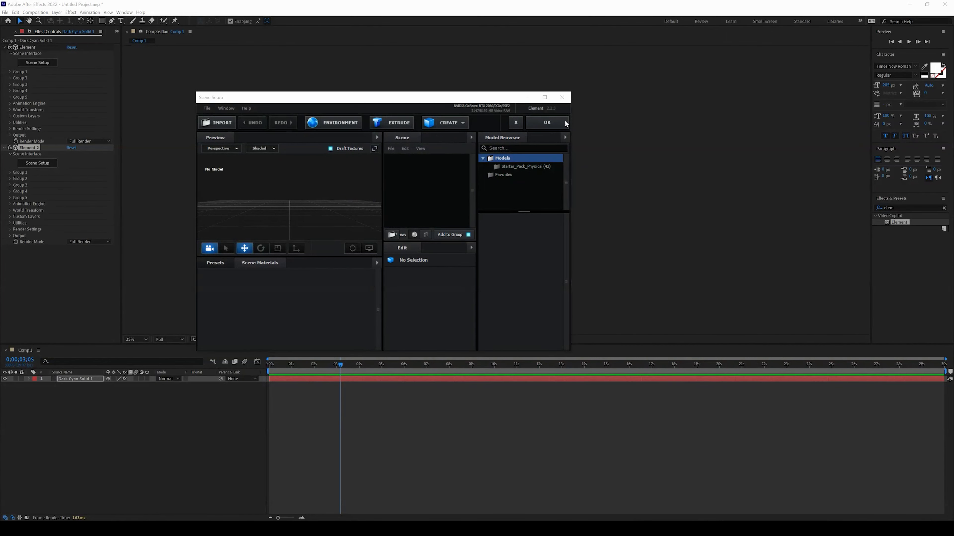
pyautogui.click(562, 97)
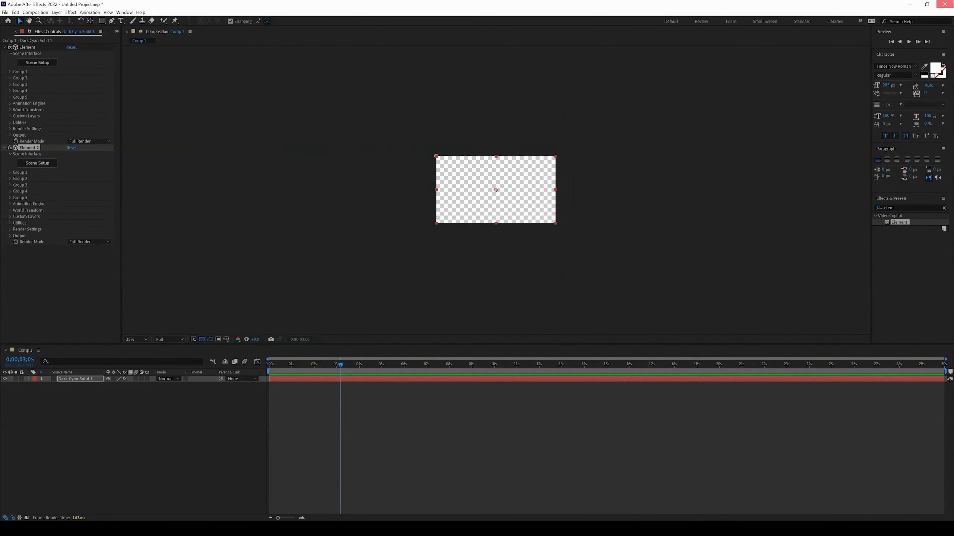
# Quit After Effects without saving the untitled project and go to the Fast Magazine Promo page on Motion Array.
pyautogui.click(944, 4)
pyautogui.click(486, 273)
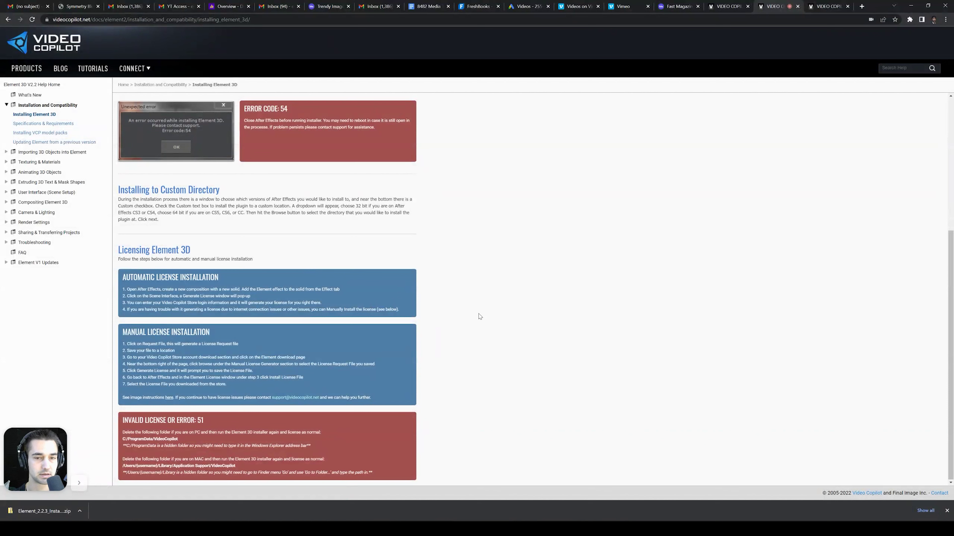
pyautogui.click(676, 6)
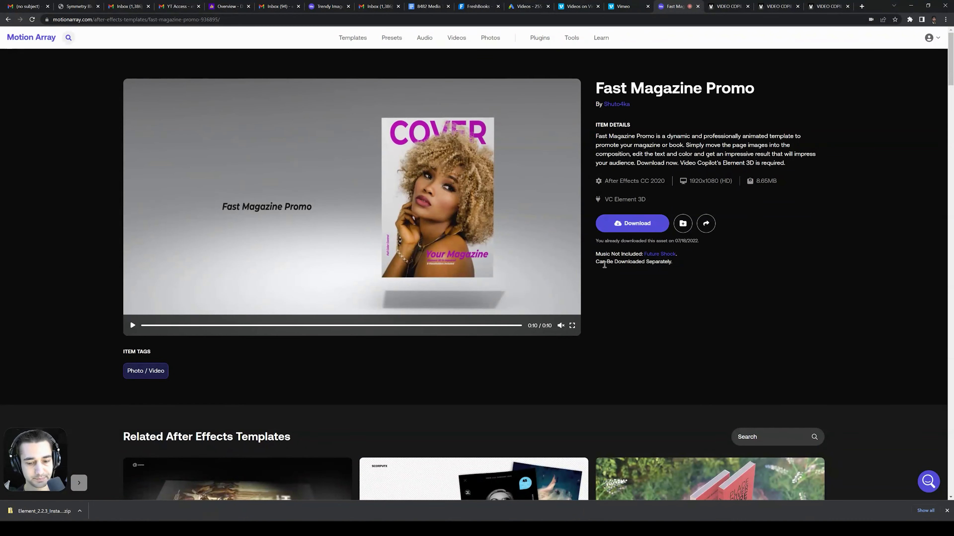
# In File Explorer, open the Fast Magazine Promo project from the After Effects folder of MAPS 15\Fast-magazine-promo-936895, dismissing the warnings.
pyautogui.hotkey('alt', 'Tab')
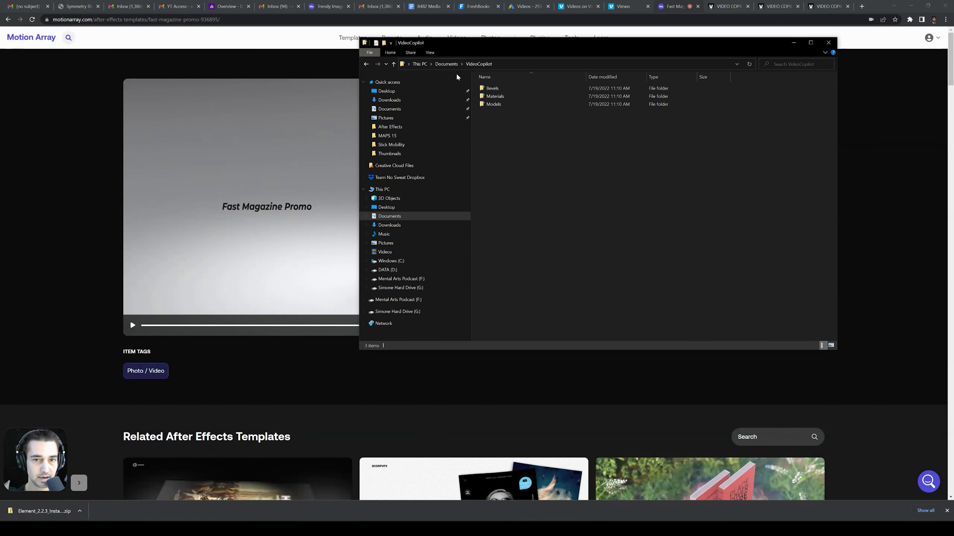
pyautogui.click(398, 279)
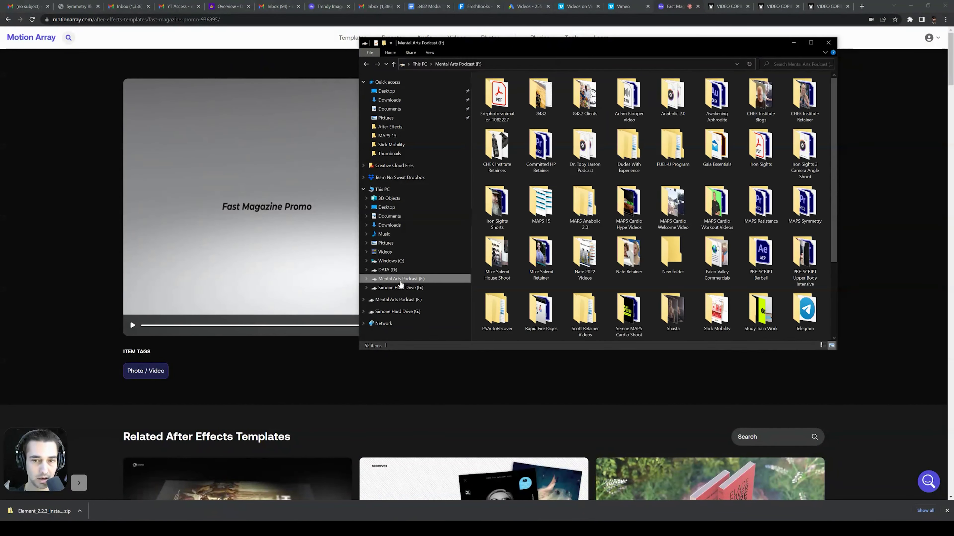
pyautogui.doubleClick(533, 208)
pyautogui.scroll(-3, 577, 264)
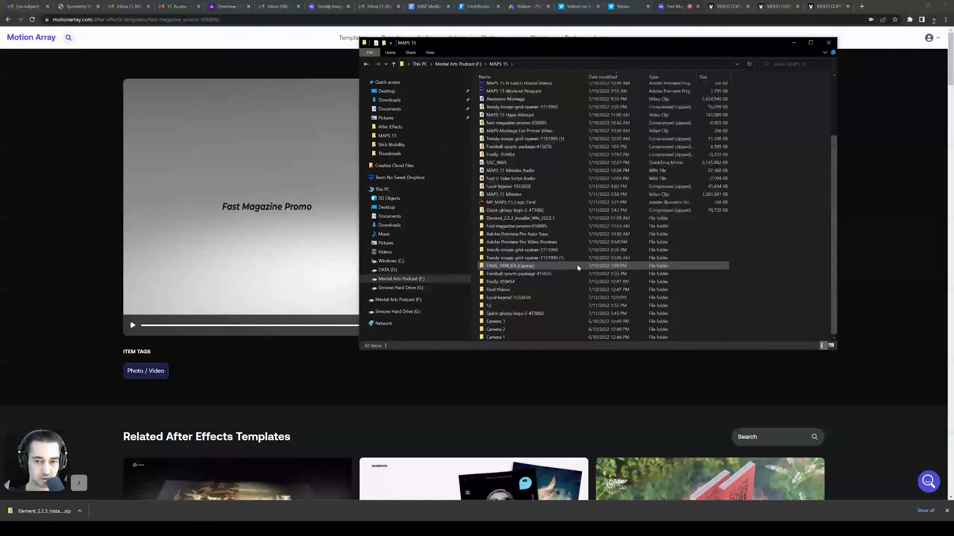
pyautogui.doubleClick(502, 227)
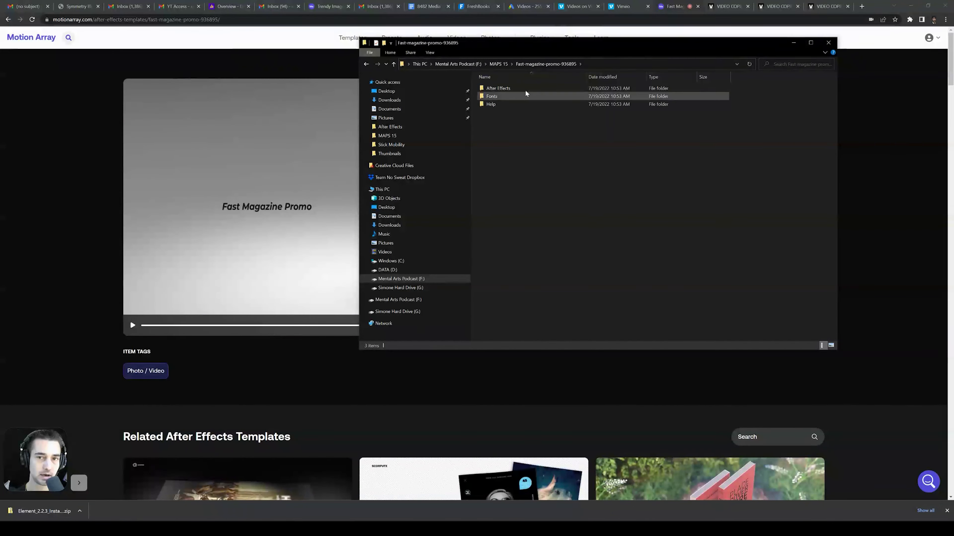
pyautogui.doubleClick(500, 87)
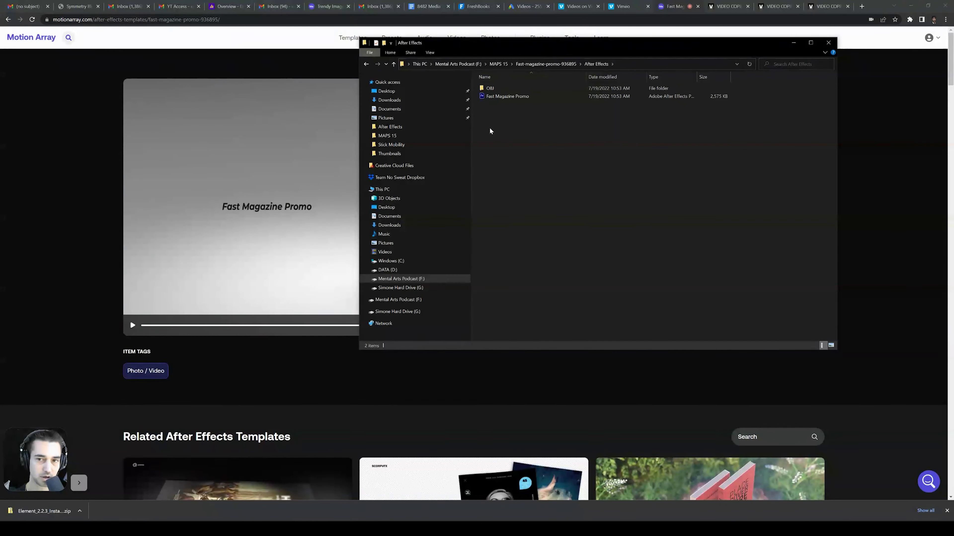
pyautogui.click(513, 95)
pyautogui.doubleClick(512, 95)
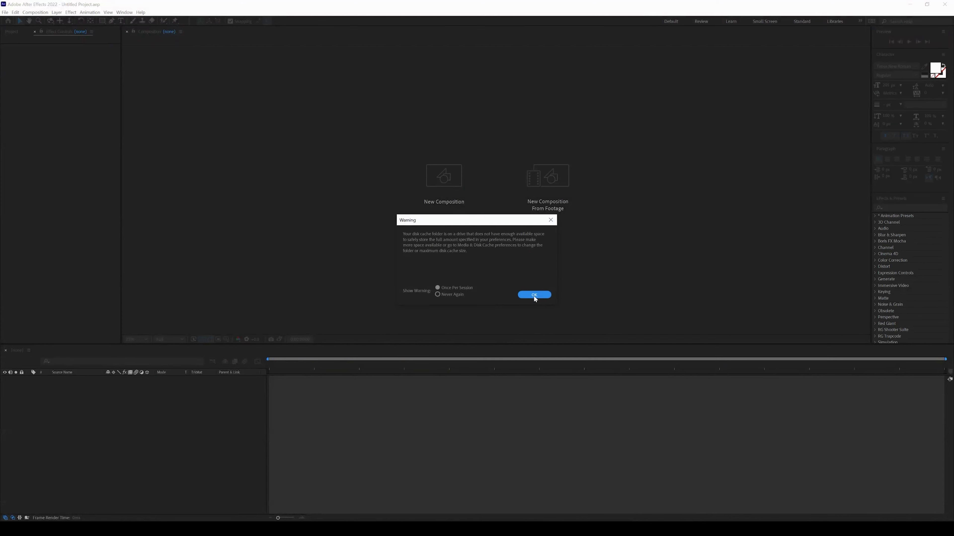
pyautogui.click(533, 295)
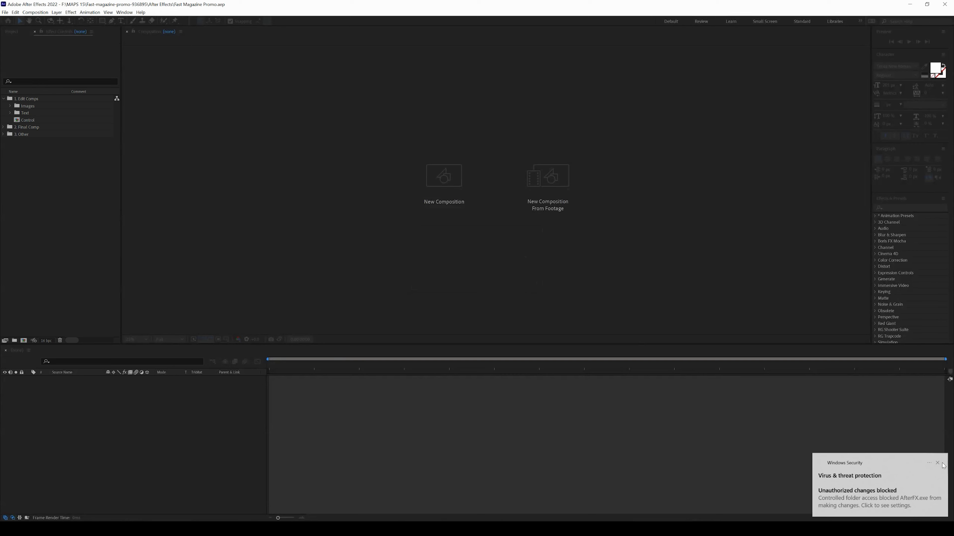
pyautogui.click(941, 465)
# Scrub the Control composition to frame 13, open the Page_01 composition and find it in the project's Images folder.
pyautogui.click(407, 366)
pyautogui.moveTo(407, 365)
pyautogui.mouseDown()
pyautogui.moveTo(488, 365)
pyautogui.moveTo(396, 367)
pyautogui.mouseUp()
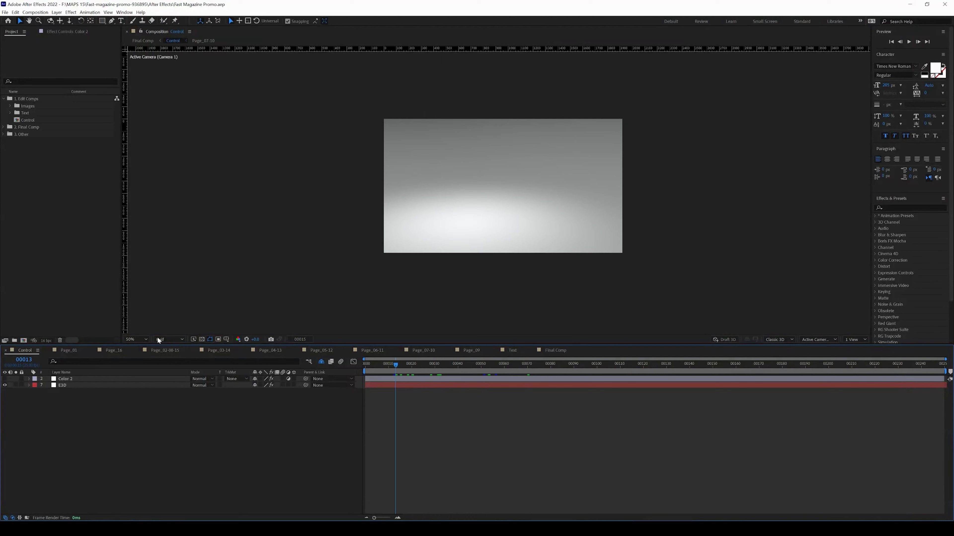
pyautogui.click(69, 351)
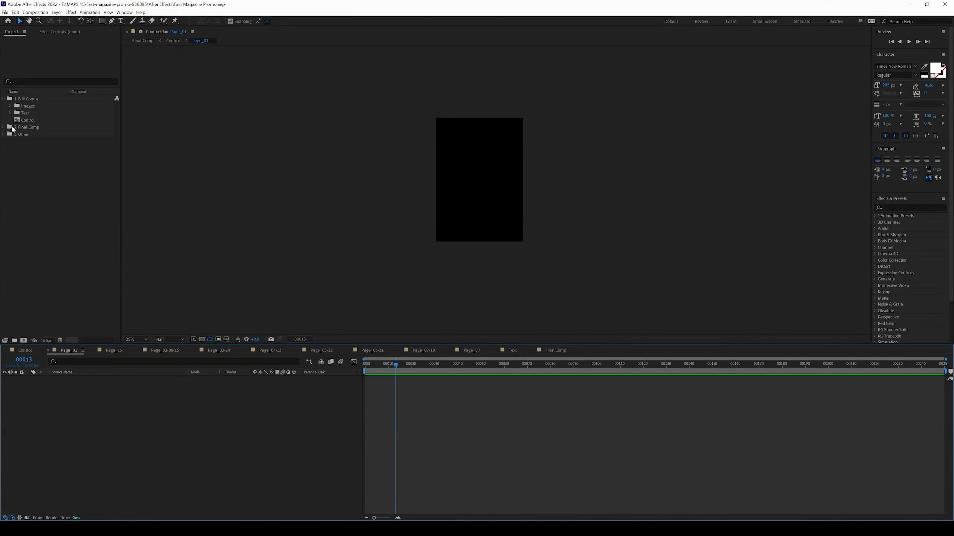
pyautogui.click(9, 106)
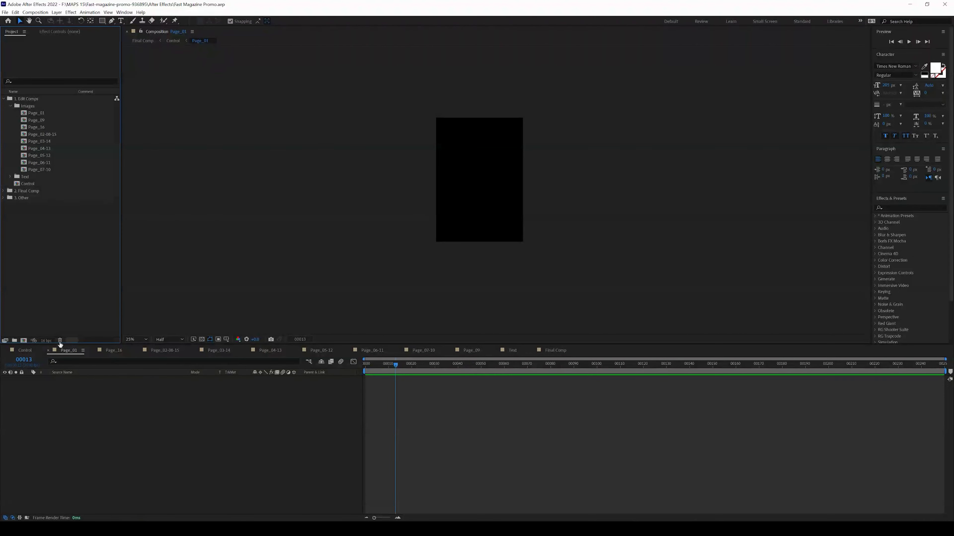
pyautogui.click(36, 113)
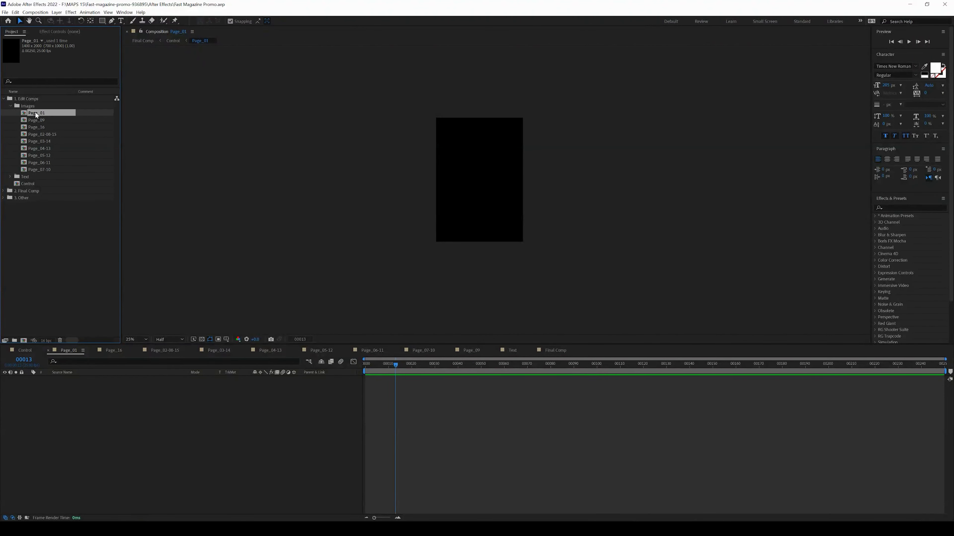
# Import the image 15 pg 1.PNG from the MAPS 15 folder as a layer in the Page_01 composition.
pyautogui.click(268, 518)
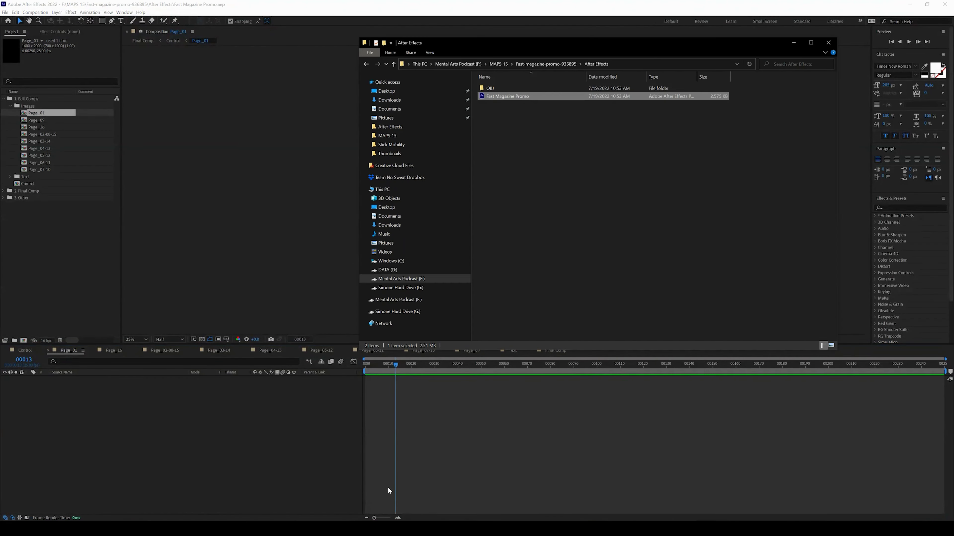
pyautogui.click(499, 64)
pyautogui.moveTo(498, 145); pyautogui.dragTo(287, 426)
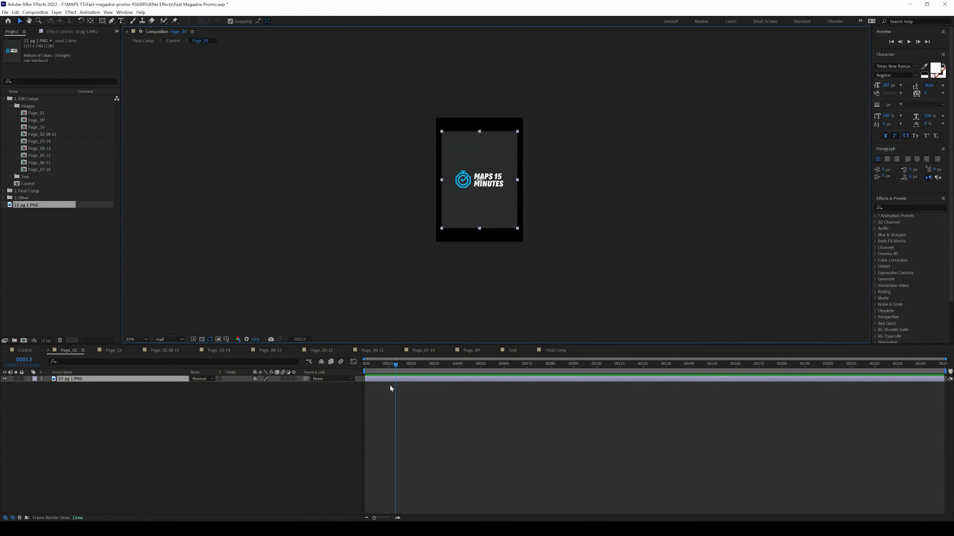
# Fit the 15 pg 1.PNG layer to the composition height and play back Page_01.
pyautogui.rightClick(406, 378)
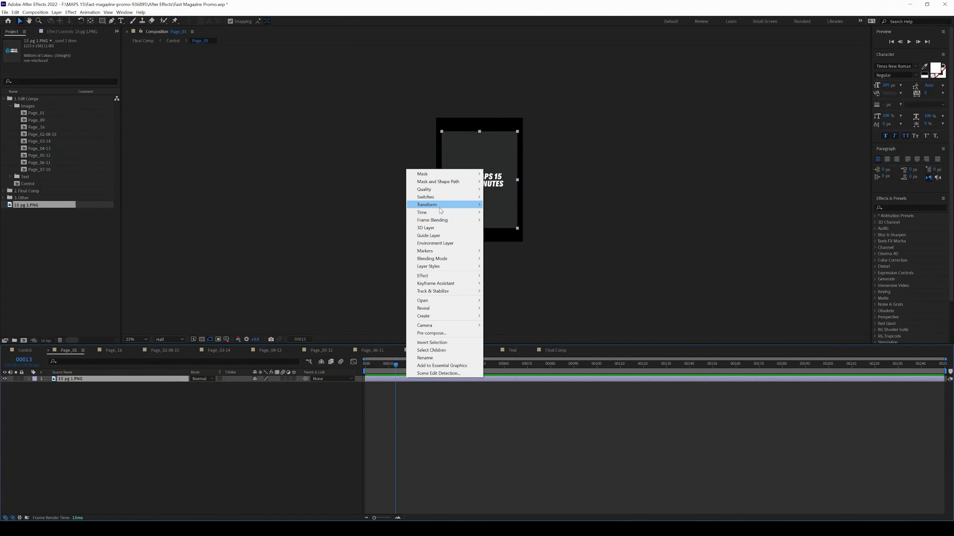
pyautogui.moveTo(441, 210)
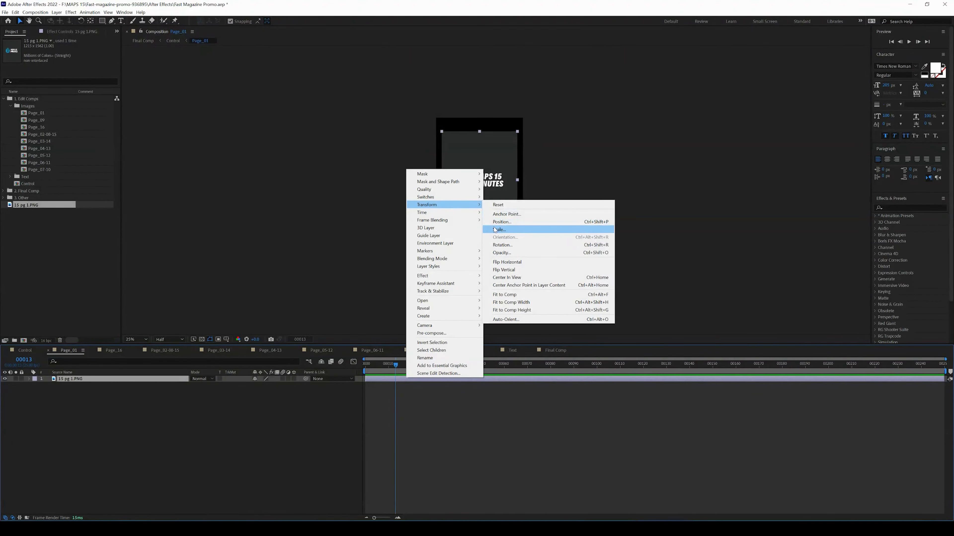
pyautogui.click(510, 310)
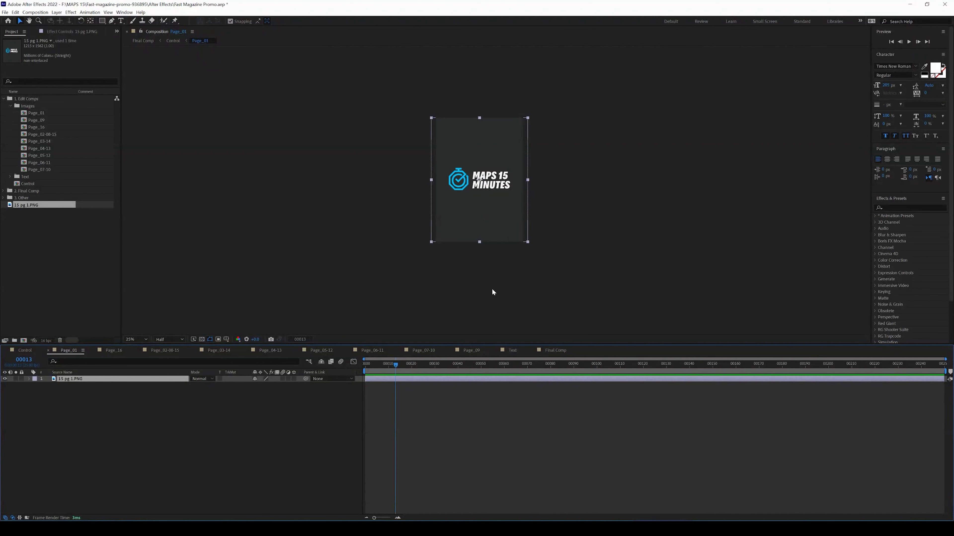
pyautogui.click(471, 453)
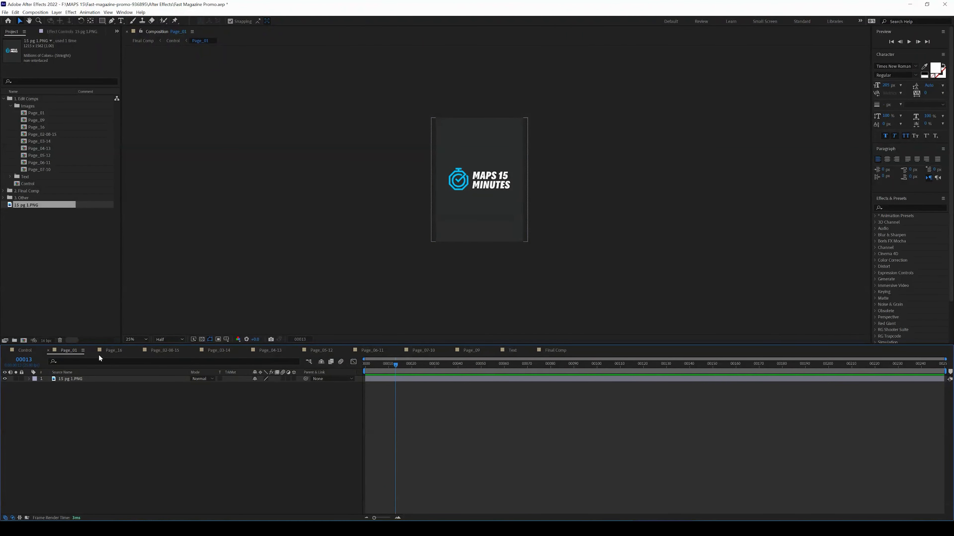
pyautogui.press('space')
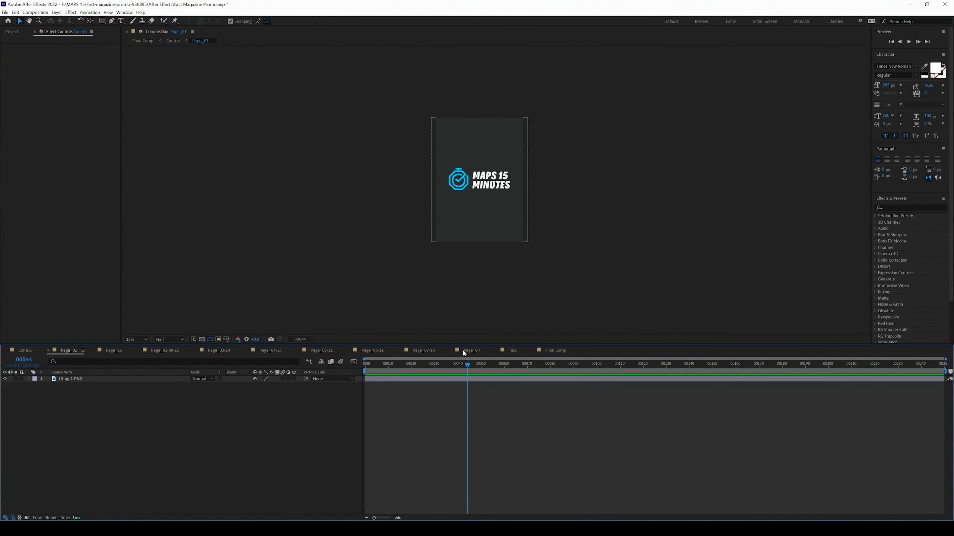
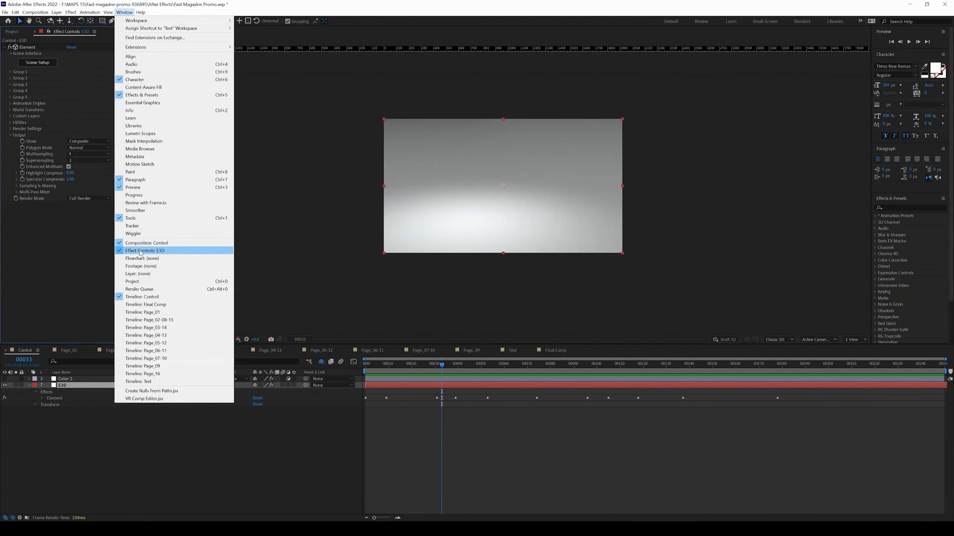
# Open Scene Setup for the Element effect on the Control composition's E3D layer and choose to relink the missing files.
pyautogui.click(59, 285)
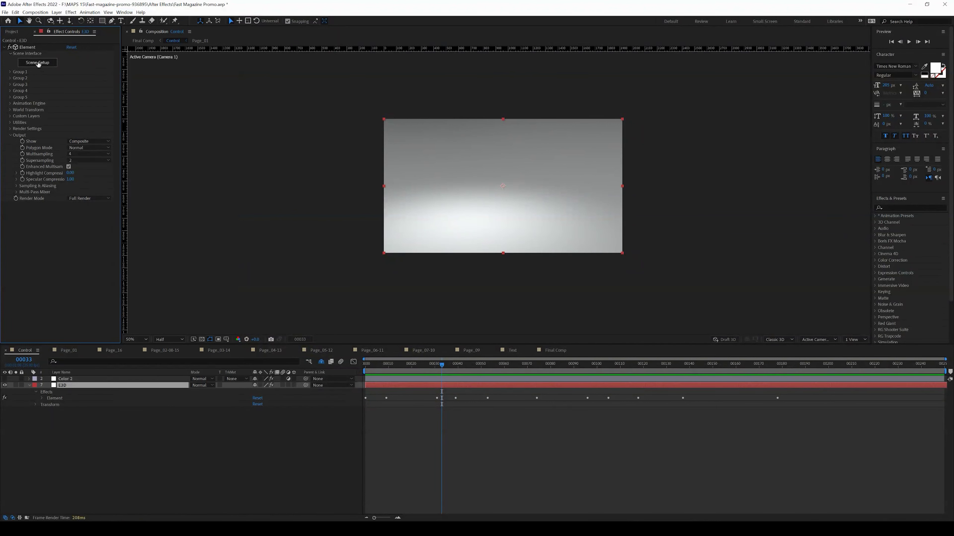
pyautogui.click(38, 63)
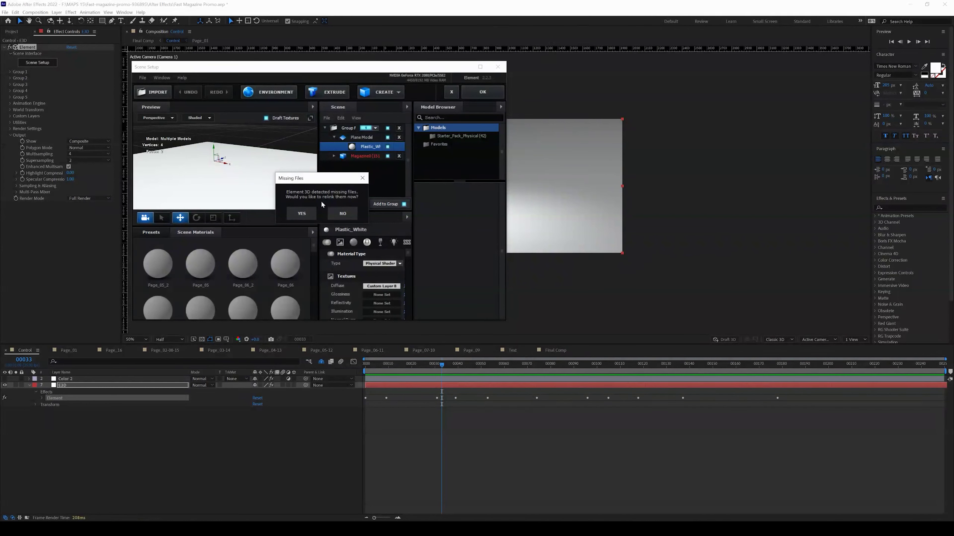
pyautogui.click(305, 213)
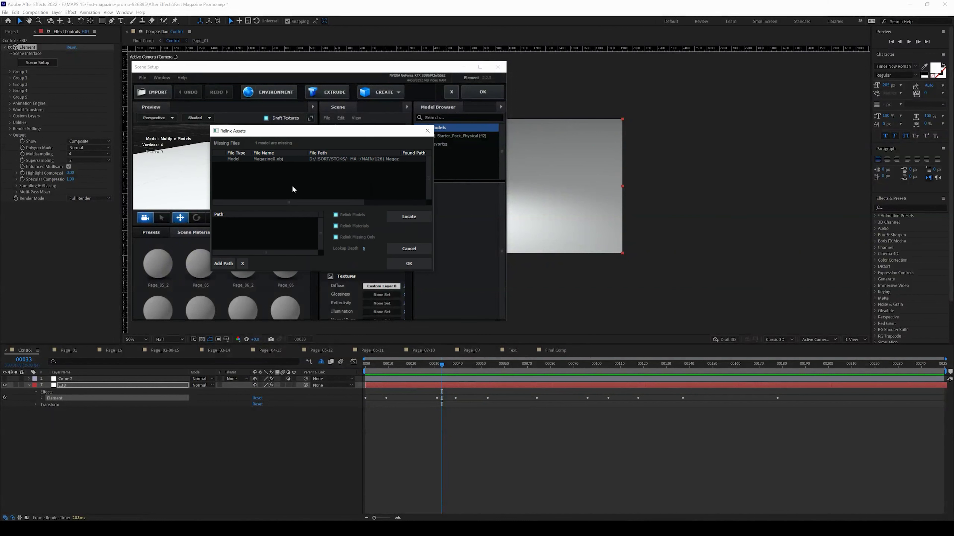
# Relink the missing Magazine0.obj to the Magazine0 model in the template's After Effects/OBJ folder, select the model and apply the Scene Setup.
pyautogui.click(263, 158)
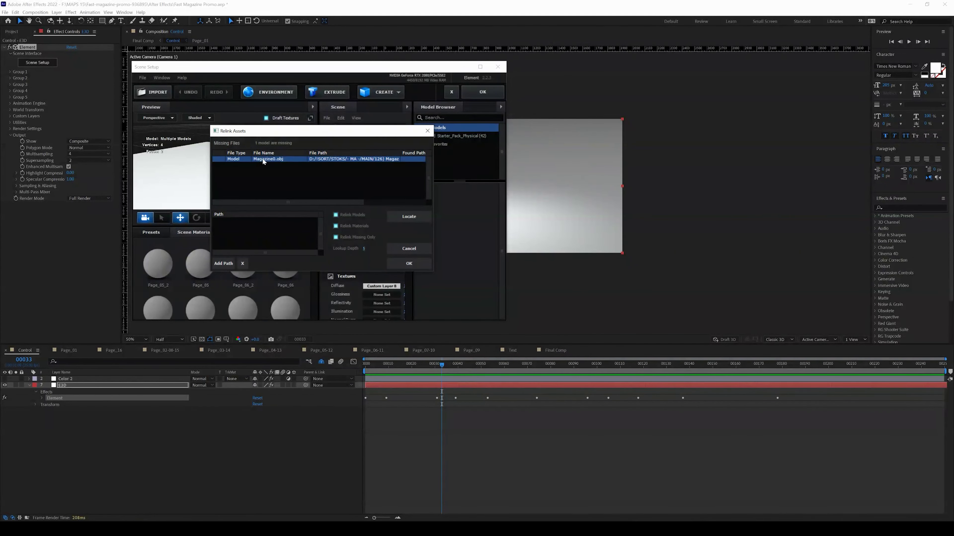
pyautogui.click(406, 220)
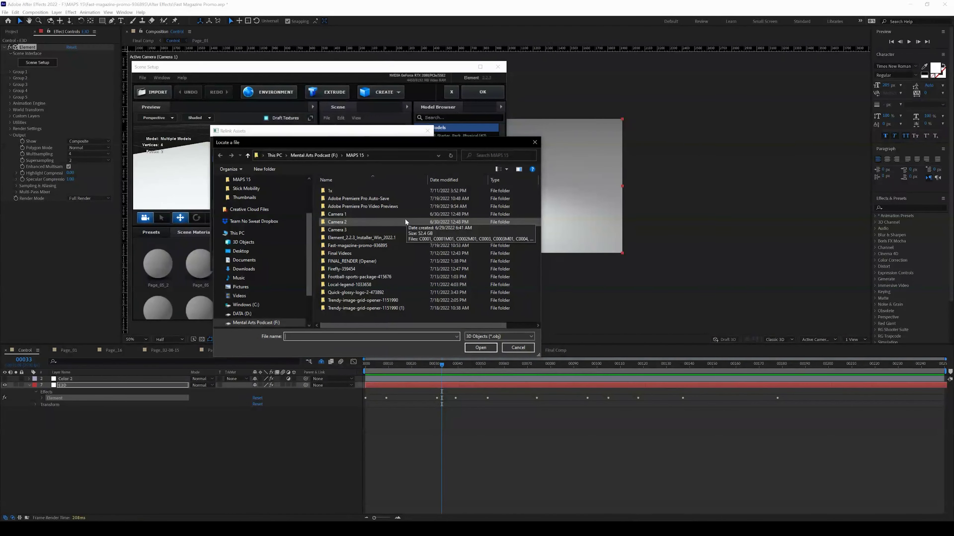
pyautogui.doubleClick(361, 246)
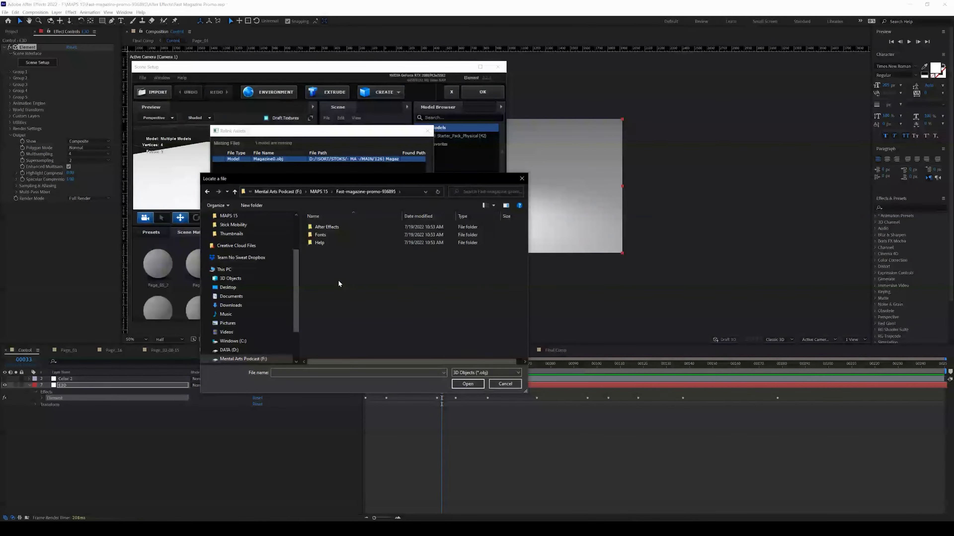
pyautogui.doubleClick(339, 226)
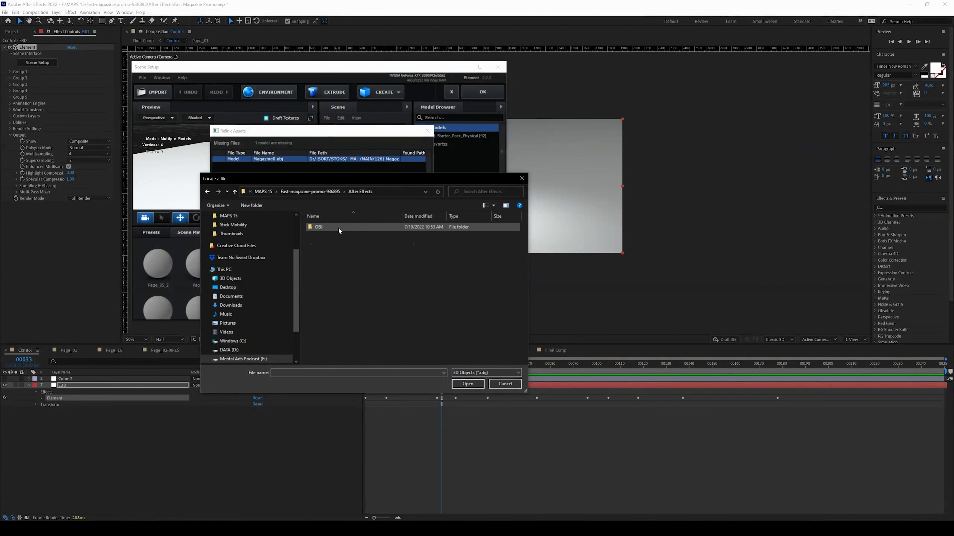
pyautogui.doubleClick(338, 226)
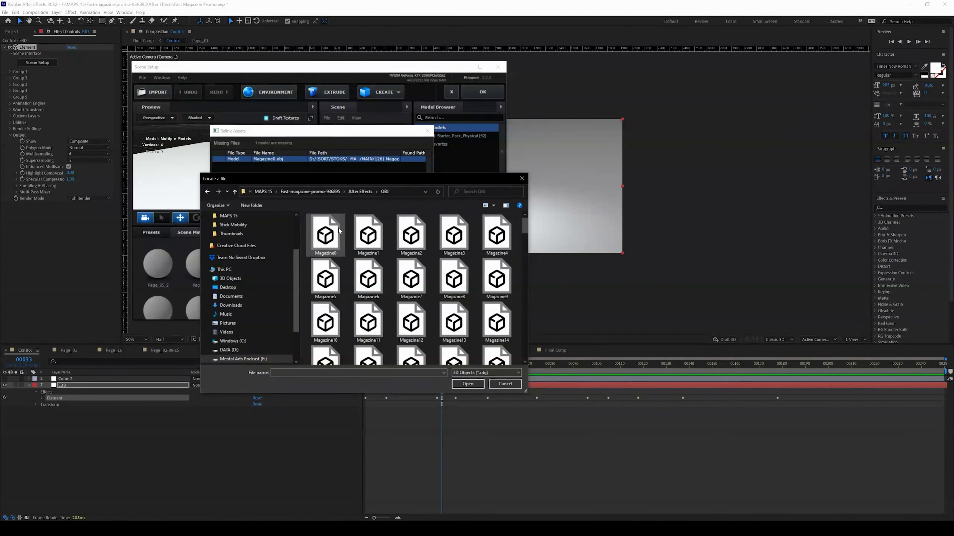
pyautogui.click(327, 242)
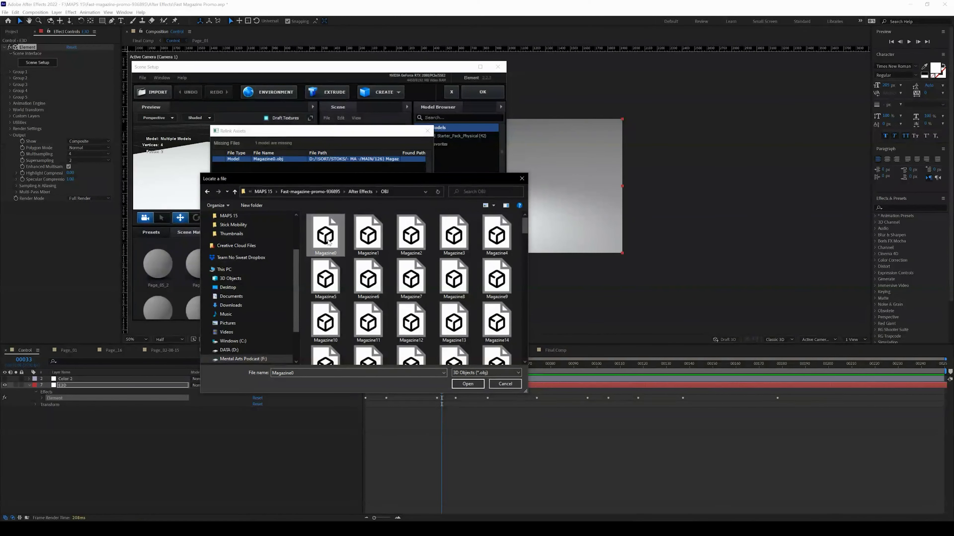
pyautogui.click(466, 384)
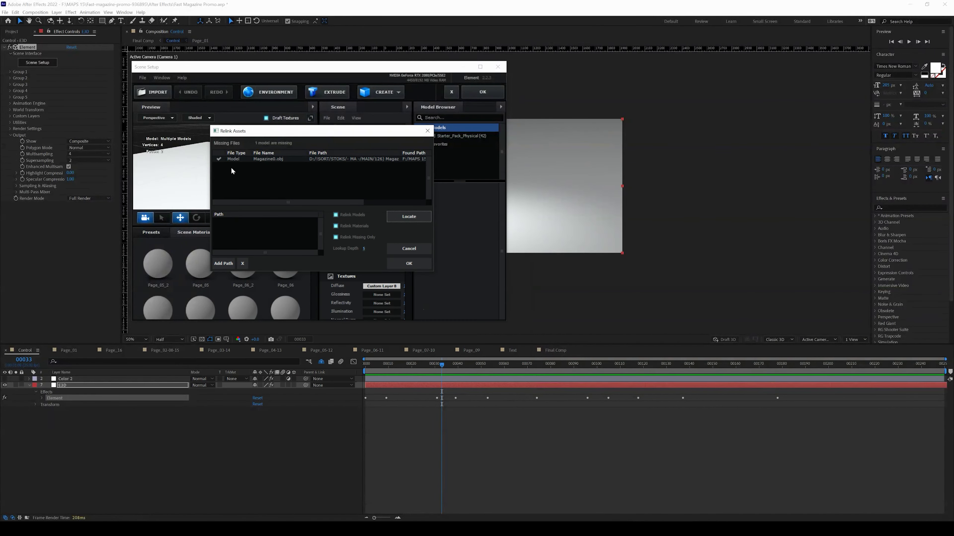
pyautogui.click(398, 262)
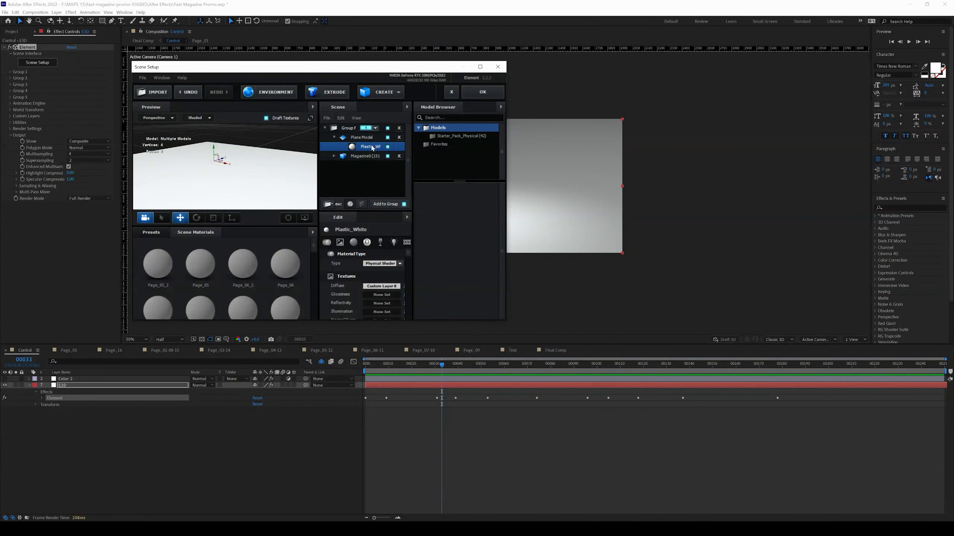
pyautogui.click(357, 156)
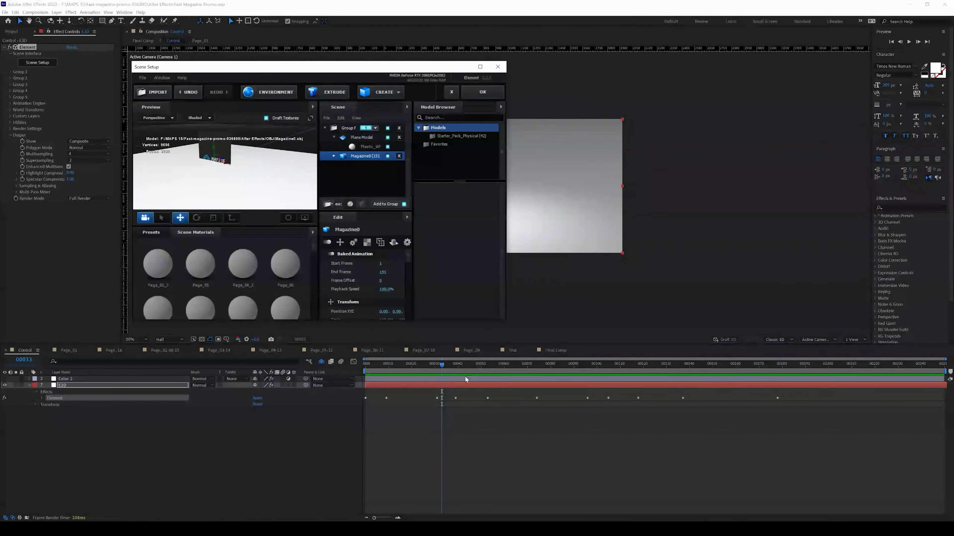
pyautogui.click(475, 91)
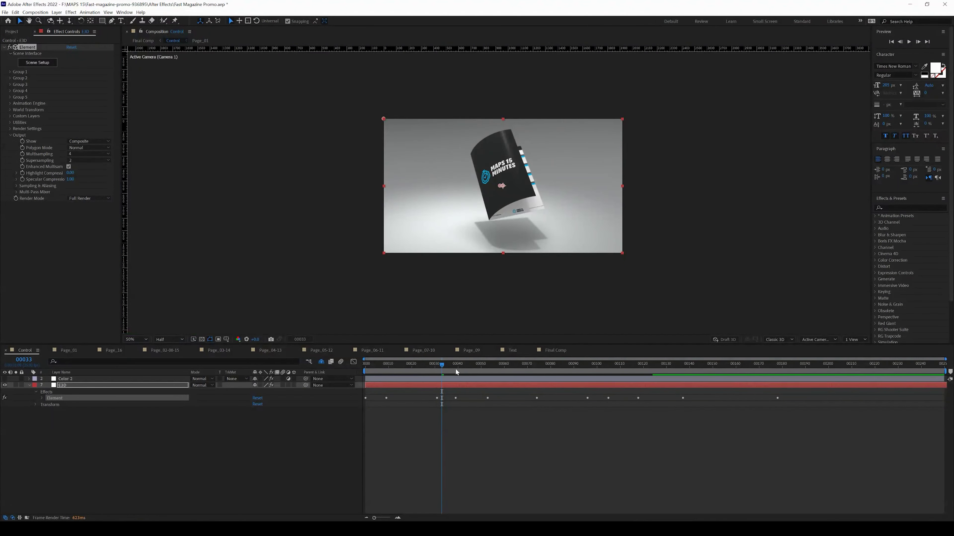
# Scrub through the Control composition from its opening frames to review the magazine's page-turning animation.
pyautogui.moveTo(440, 367); pyautogui.dragTo(375, 365)
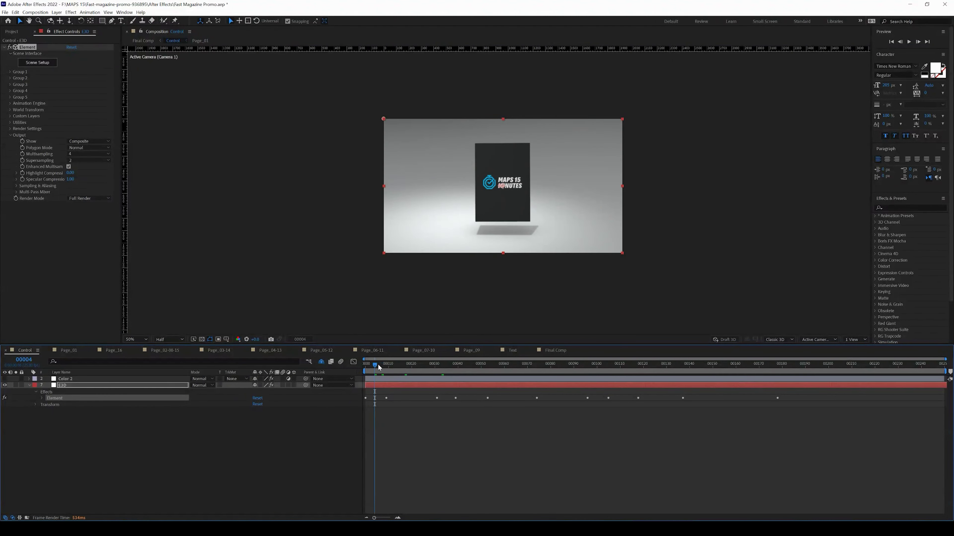
pyautogui.moveTo(382, 367); pyautogui.dragTo(605, 365)
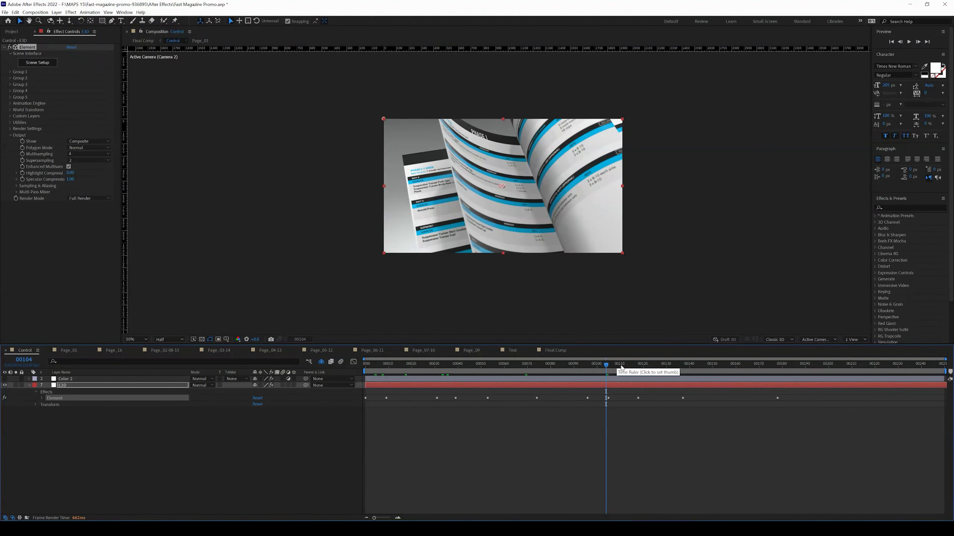
pyautogui.moveTo(624, 364); pyautogui.dragTo(761, 367)
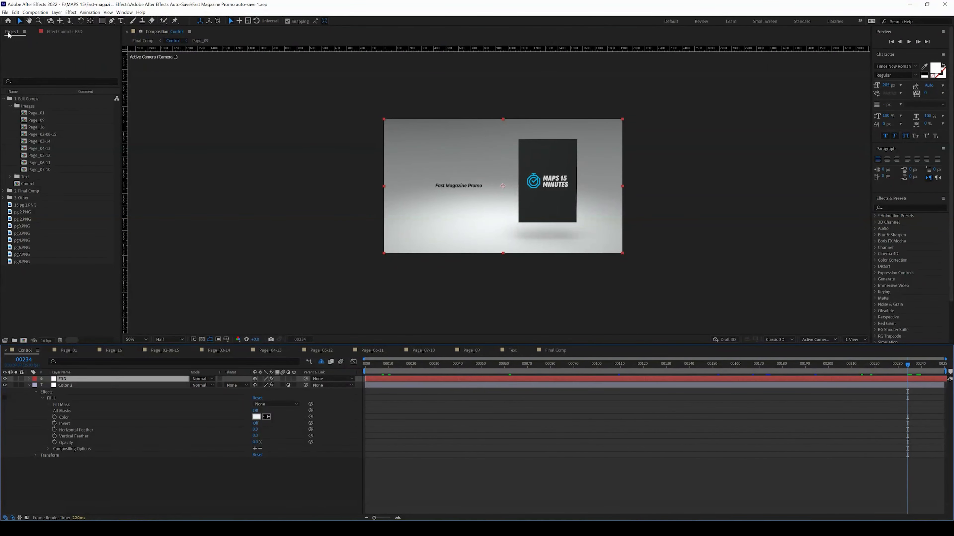
# Open the Text composition from the project's Text folder and clear the "Fast Magazine Promo" text layer's contents.
pyautogui.click(10, 177)
pyautogui.doubleClick(36, 185)
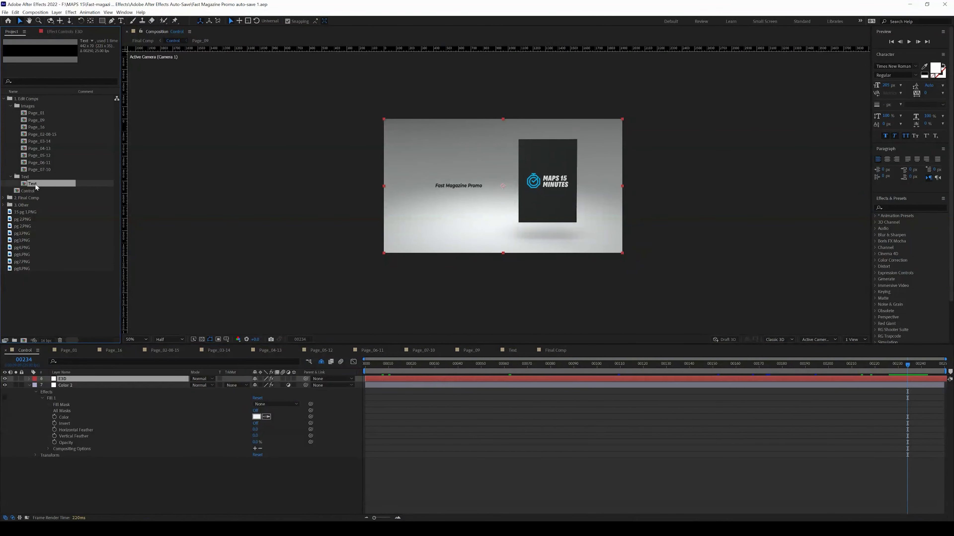
pyautogui.doubleClick(476, 192)
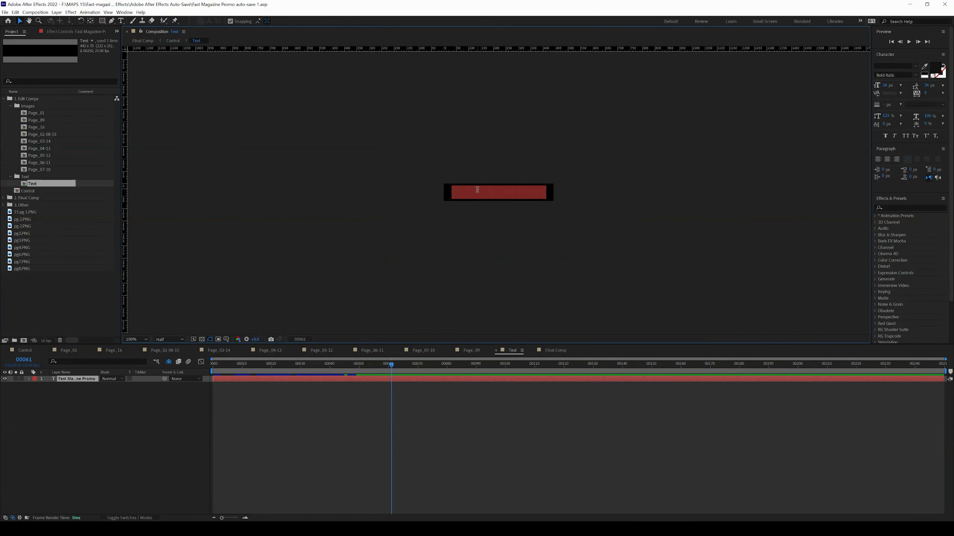
pyautogui.press('BackSpace')
pyautogui.click(477, 436)
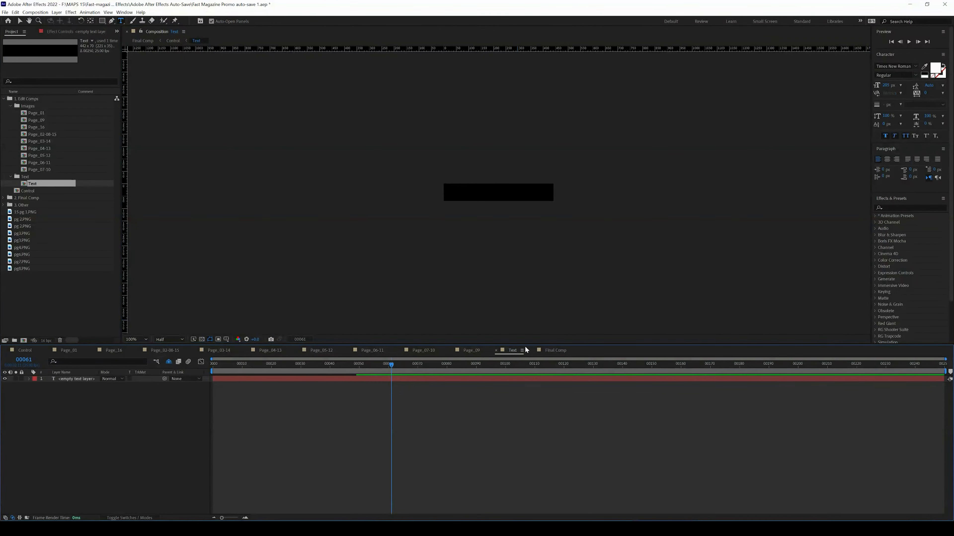
# Switch to Final Comp and review the animation at several points, stopping at frame 5.
pyautogui.click(555, 350)
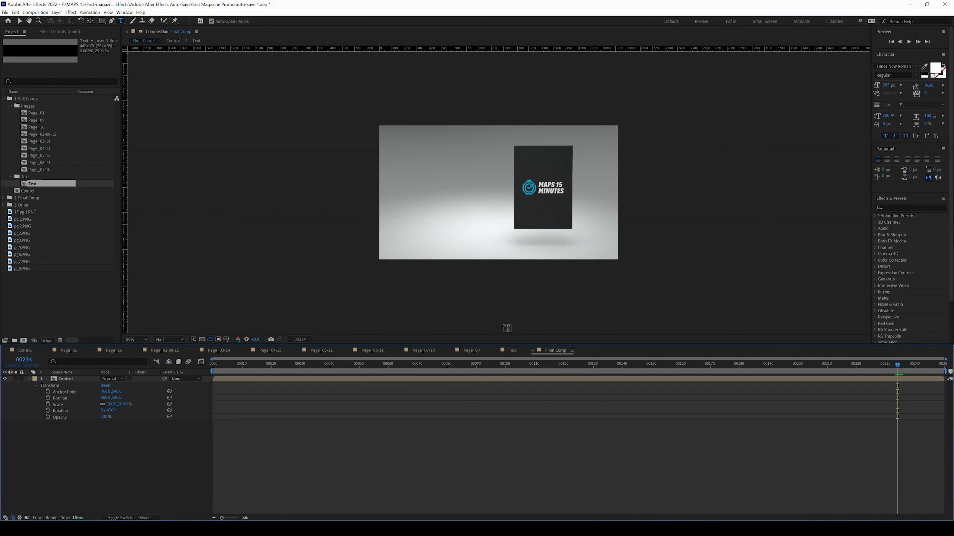
pyautogui.click(371, 363)
pyautogui.click(328, 363)
pyautogui.moveTo(242, 363); pyautogui.dragTo(227, 363)
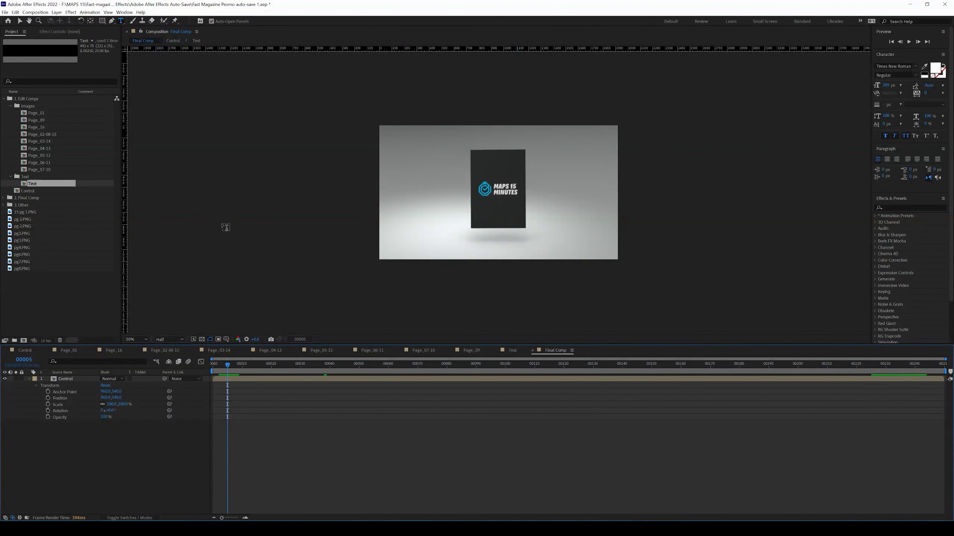
# Add Final Comp to the render queue and accept its render settings with Best quality and Full resolution.
pyautogui.click(5, 13)
pyautogui.moveTo(94, 124)
pyautogui.click(138, 132)
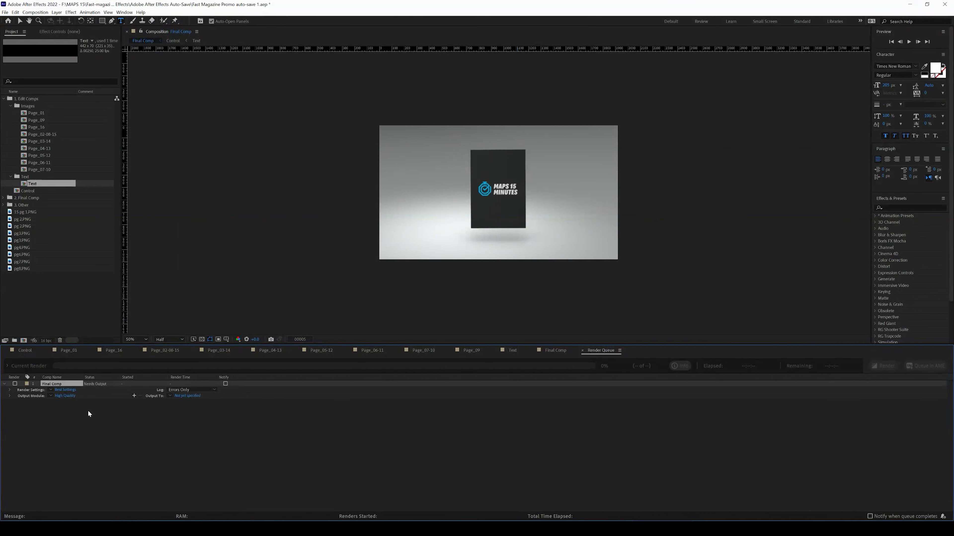
pyautogui.click(69, 389)
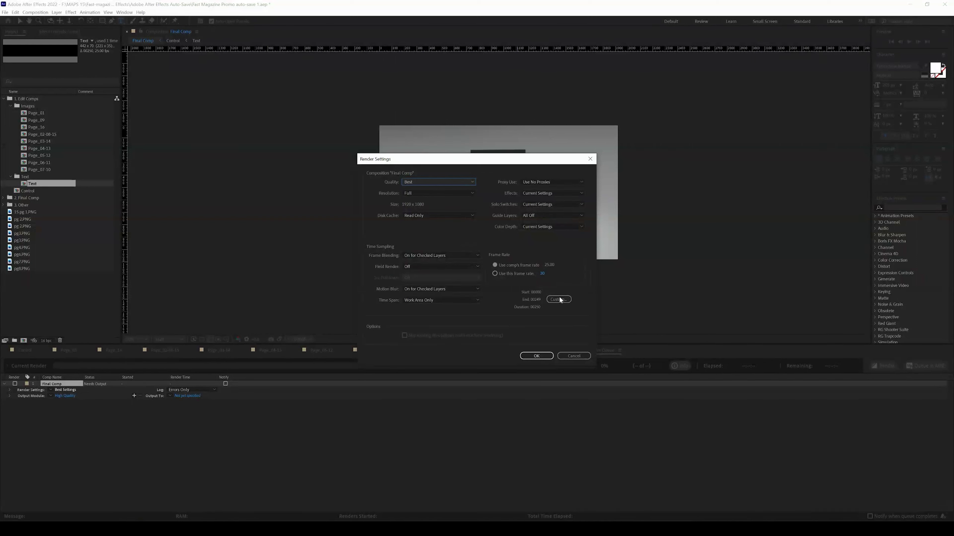
pyautogui.click(534, 355)
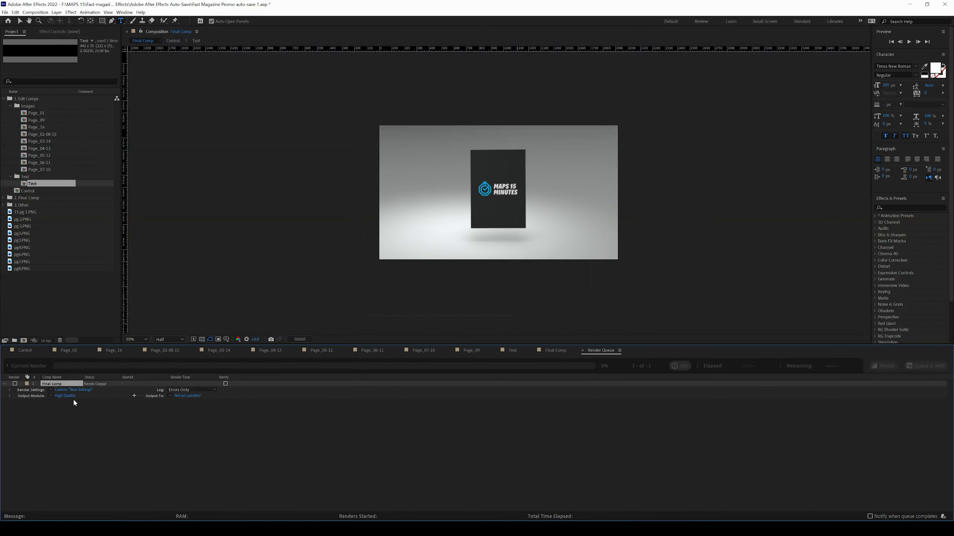
# Set the output module format to AVI for the queued Final Comp.
pyautogui.click(62, 396)
pyautogui.click(438, 172)
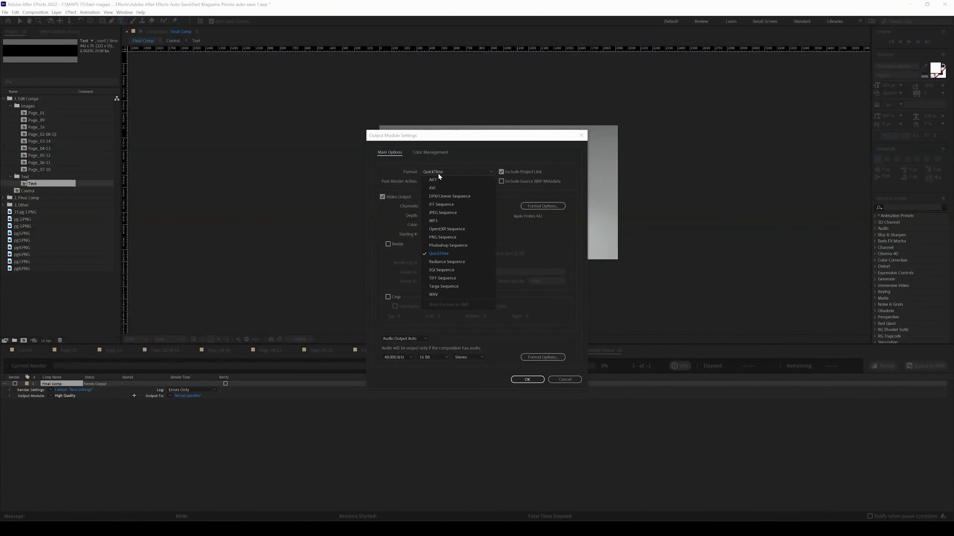
pyautogui.click(459, 188)
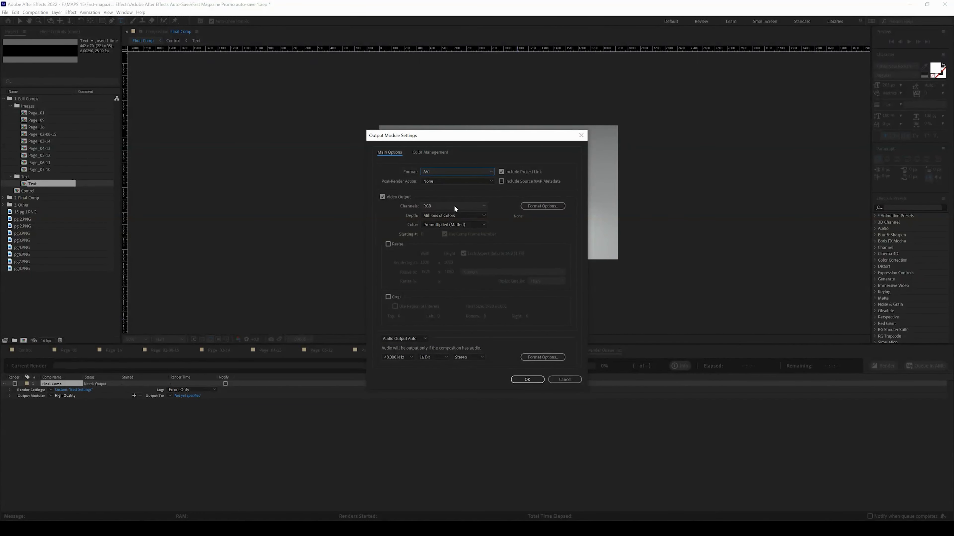
pyautogui.click(527, 380)
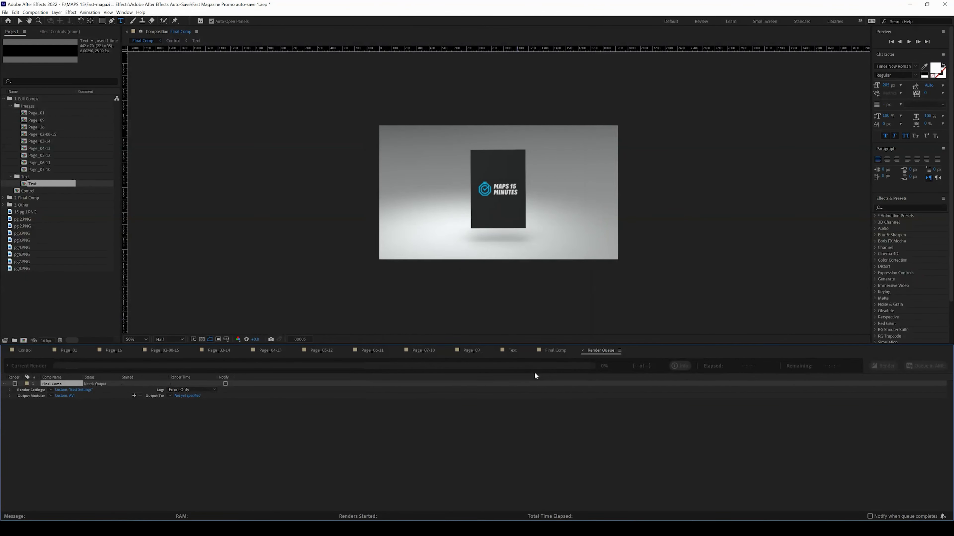
# Set the output file to Magazine Promo in the MAPS 15 folder and start the render.
pyautogui.click(188, 395)
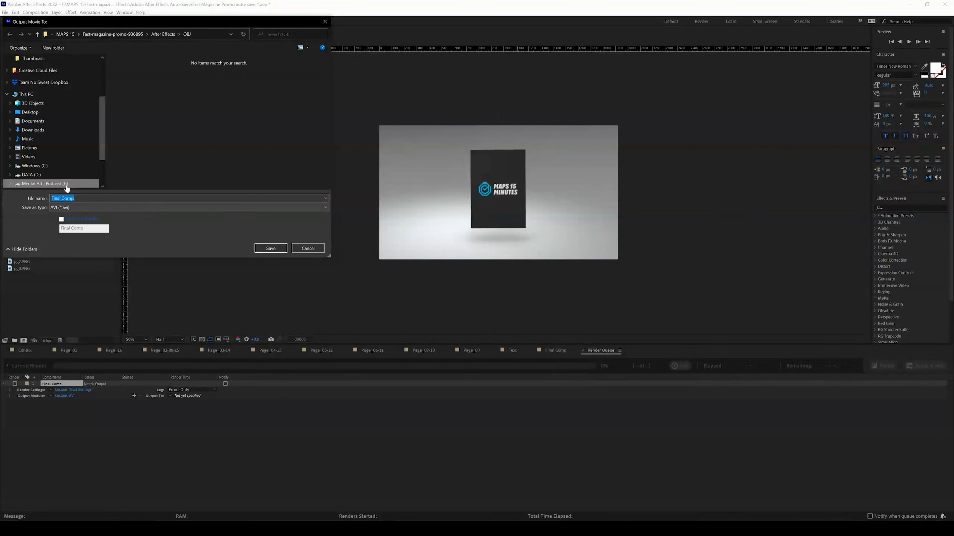
pyautogui.click(129, 34)
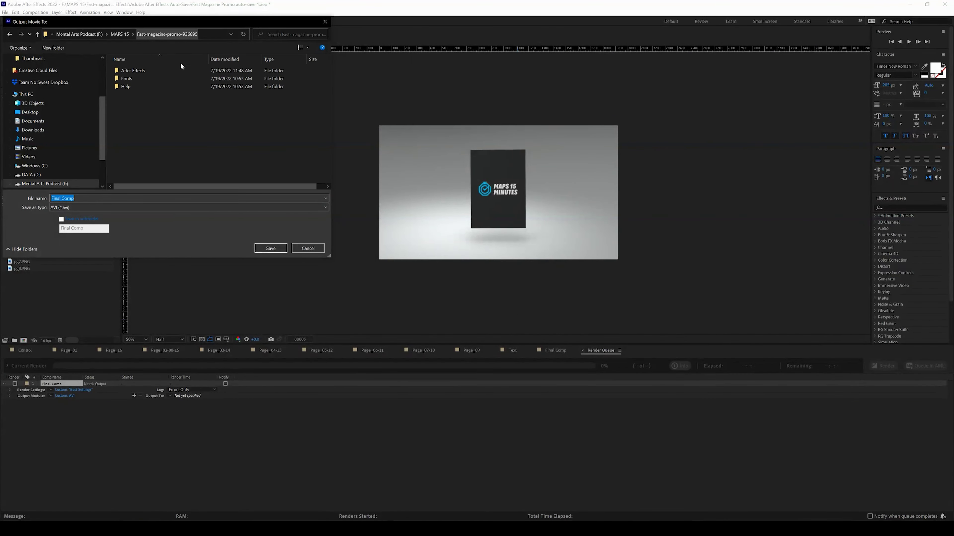
pyautogui.click(125, 35)
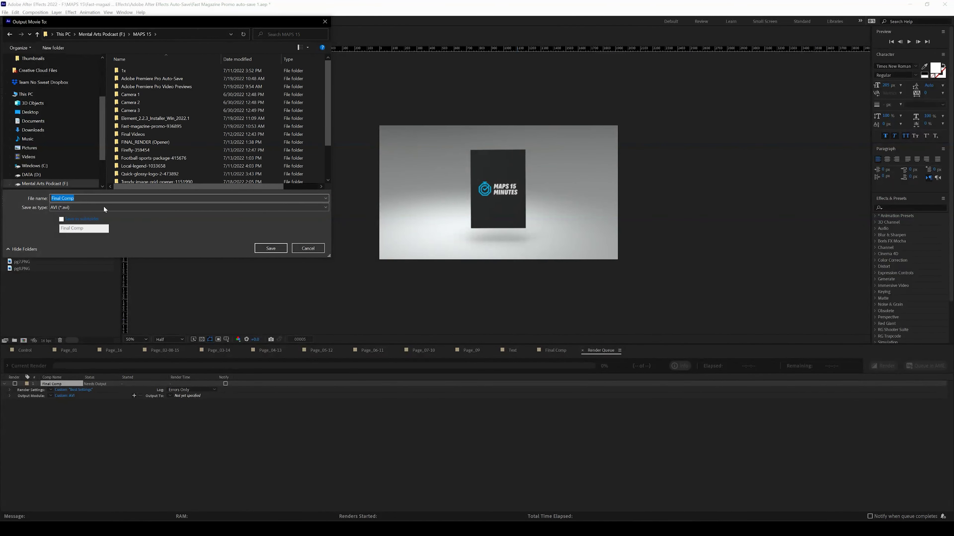
pyautogui.write('Maga')
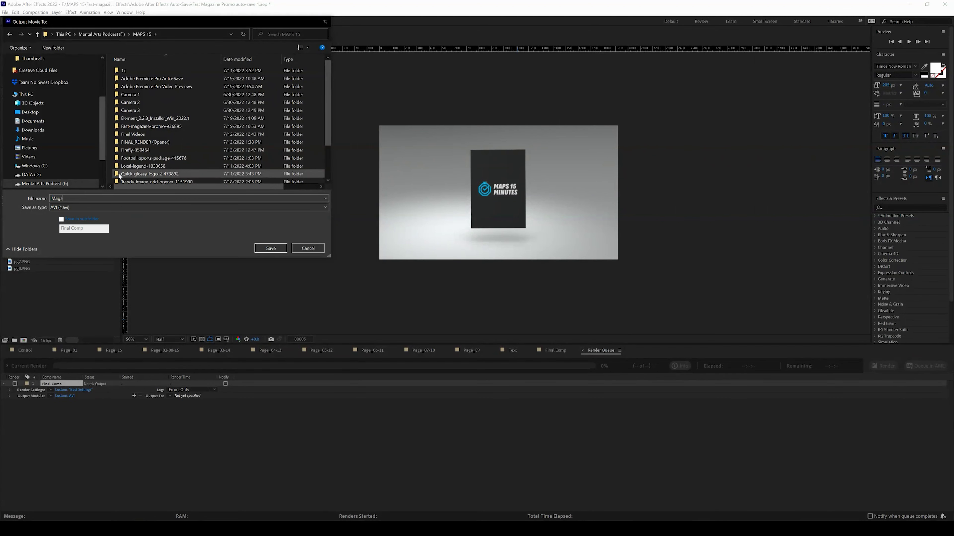
pyautogui.write('zine Promo')
pyautogui.press('Return')
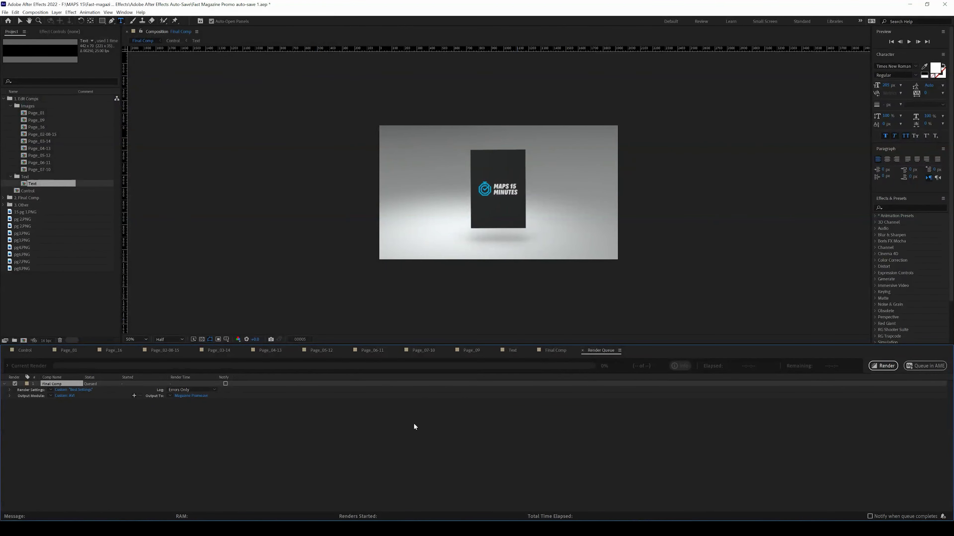
pyautogui.click(878, 366)
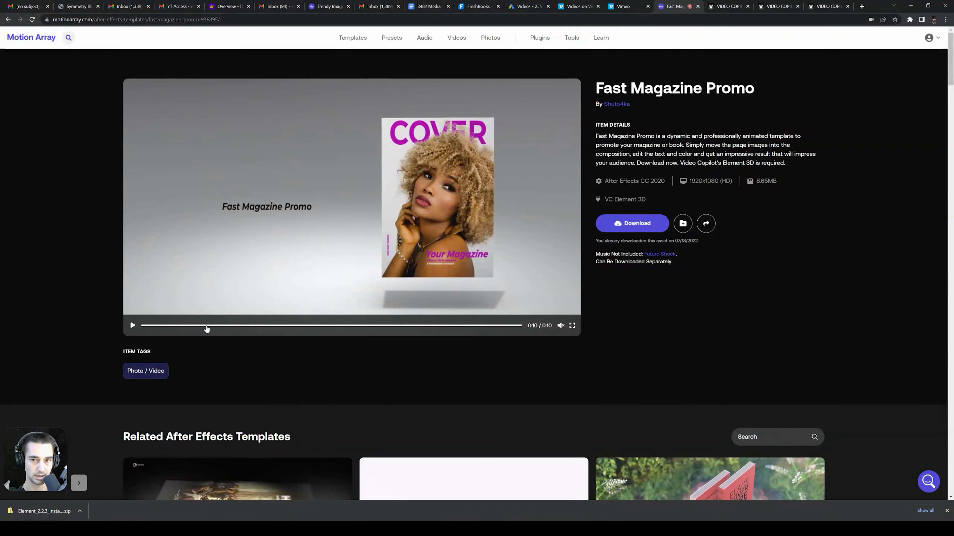
# Play the Fast Magazine Promo preview video on its Motion Array page in the browser.
pyautogui.click(131, 326)
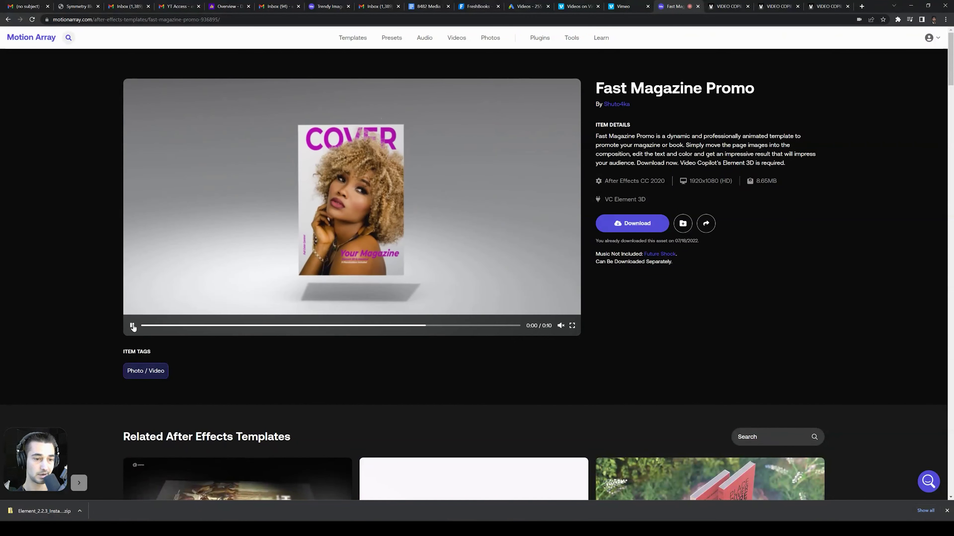